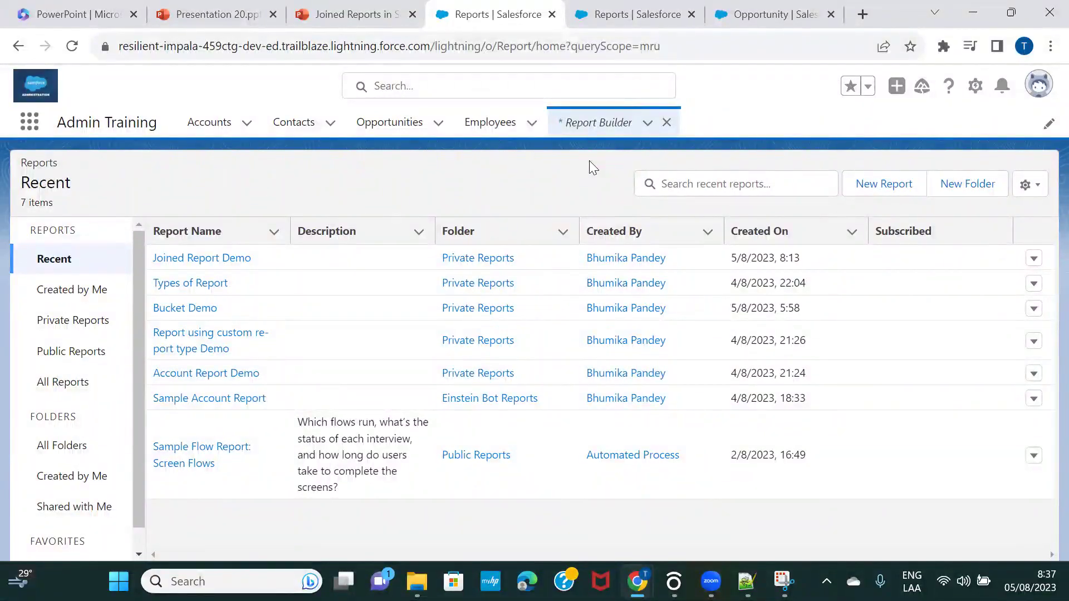
Start creating a new report from the Reports list
{"action": "left_click", "coordinate": [900, 191]}
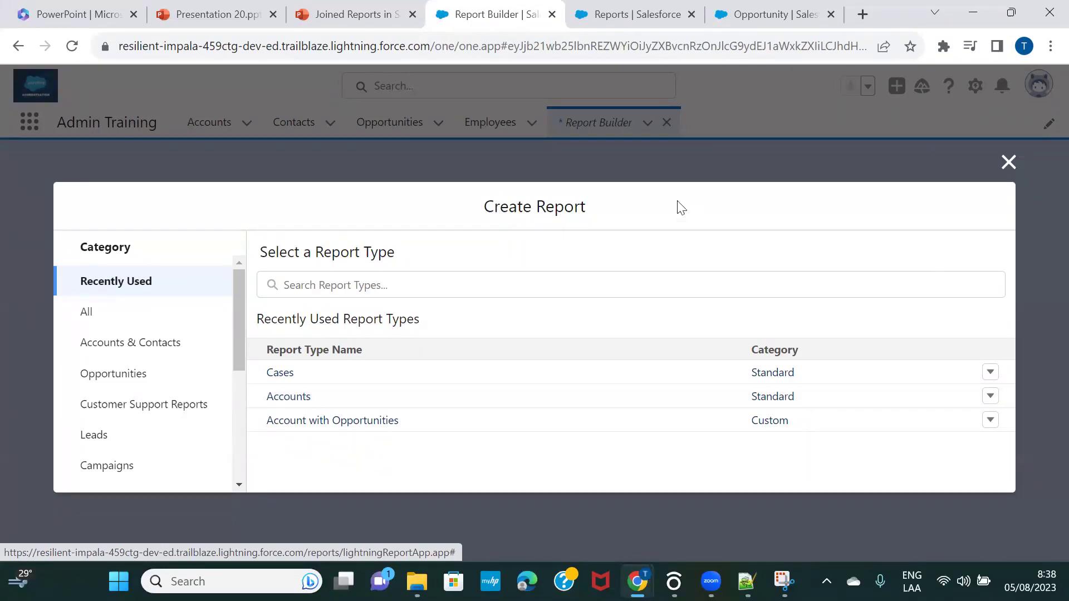
Open the Case object's Fields & Relationships in Setup and examine its Account Name lookup field
{"action": "left_click", "coordinate": [752, 19]}
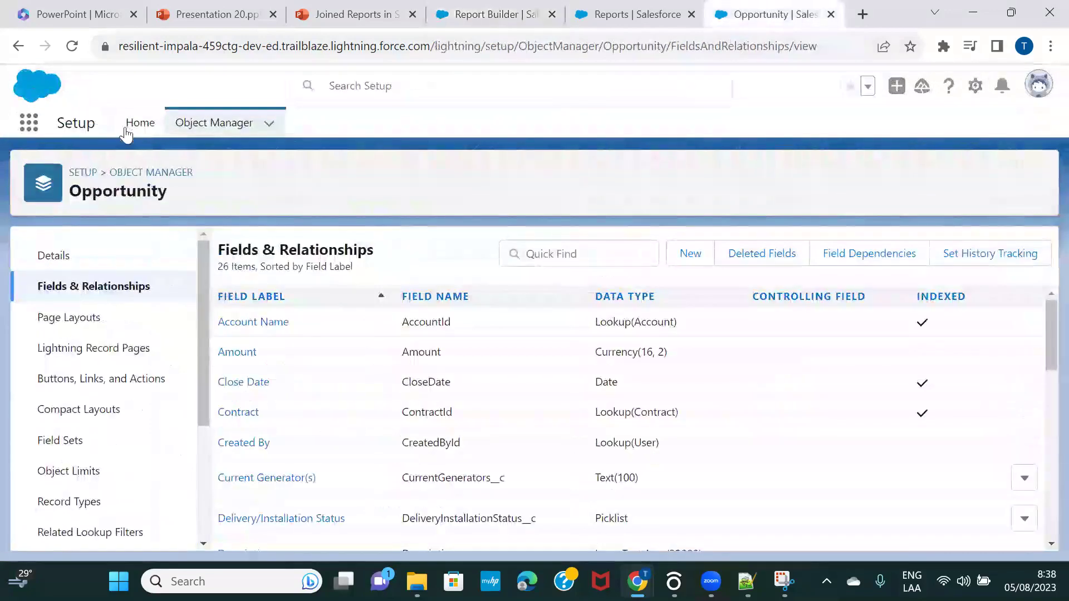
{"action": "left_click", "coordinate": [144, 172]}
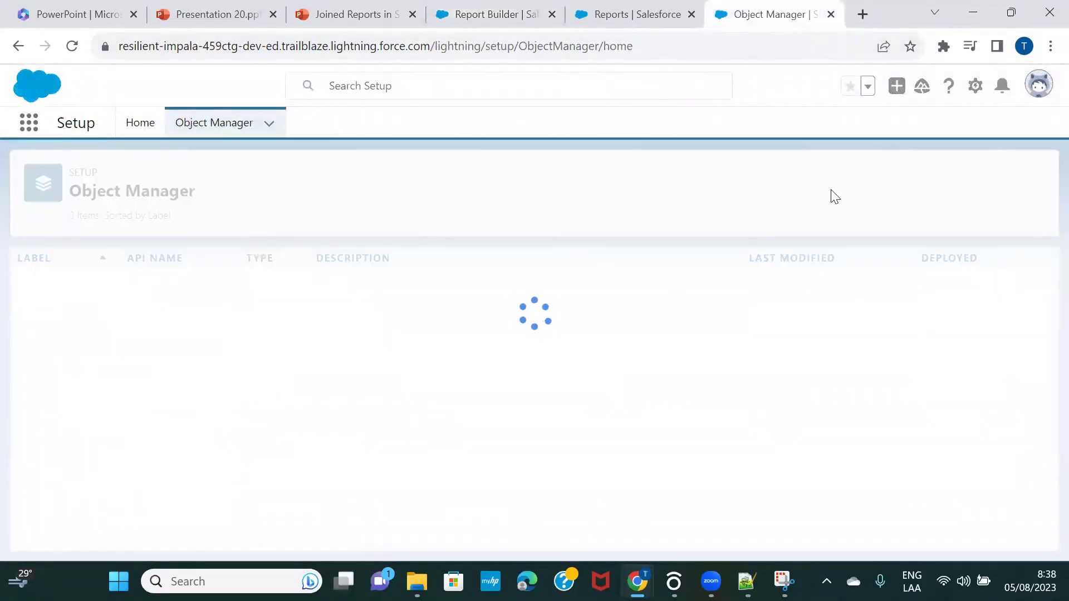
{"action": "left_click", "coordinate": [766, 179]}
{"action": "type", "text": "case"}
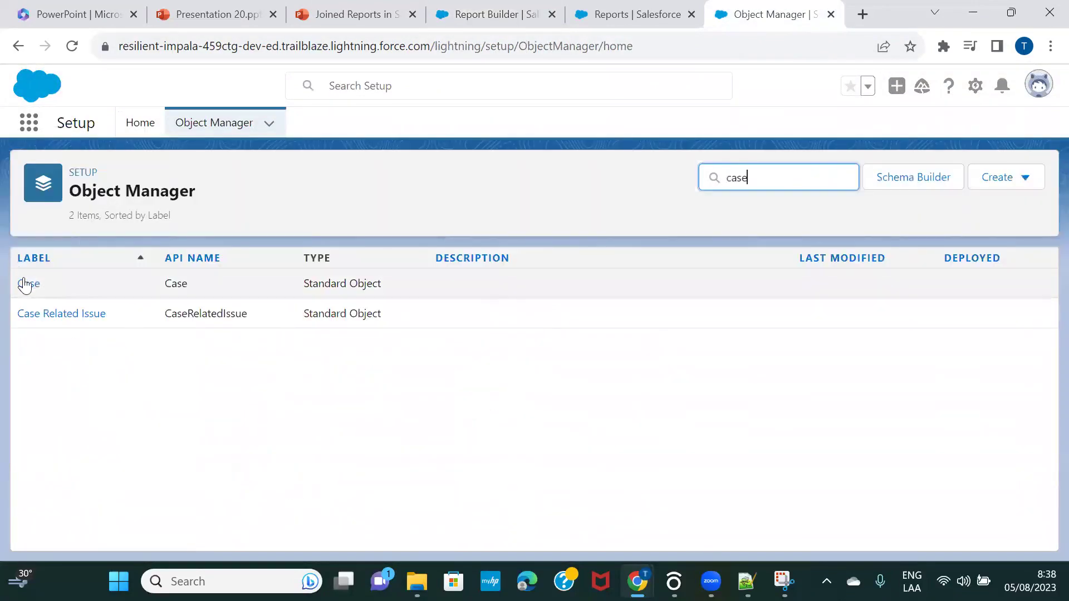
{"action": "left_click", "coordinate": [25, 283]}
{"action": "left_click", "coordinate": [125, 288]}
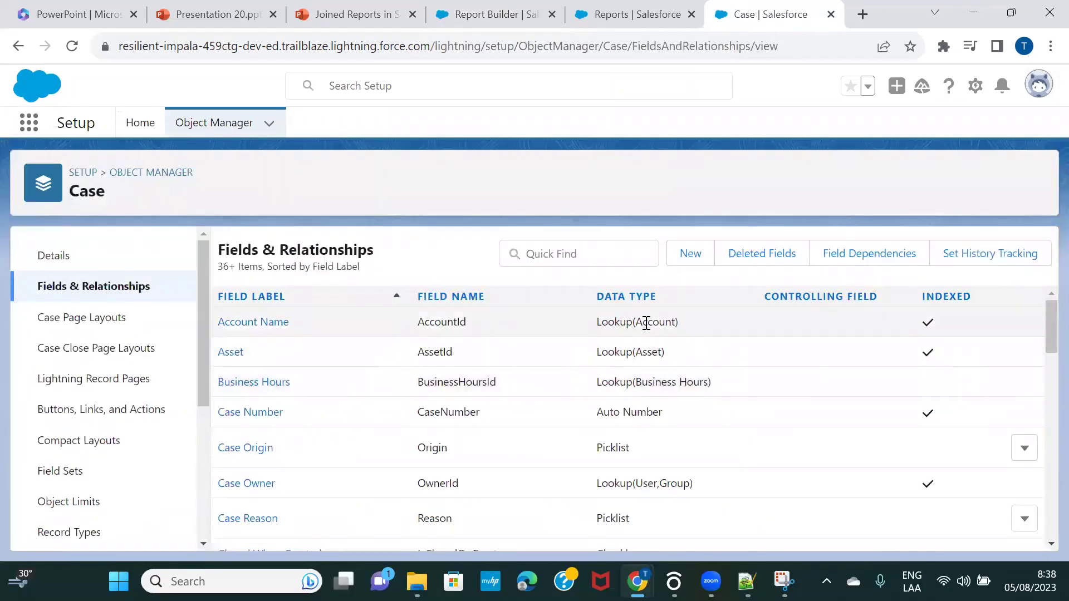
{"action": "double_click", "coordinate": [454, 325]}
Find the Opportunity object in Object Manager and examine its Fields & Relationships for the account lookup
{"action": "left_click", "coordinate": [162, 174]}
{"action": "left_click", "coordinate": [808, 177]}
{"action": "type", "text": "oppo"}
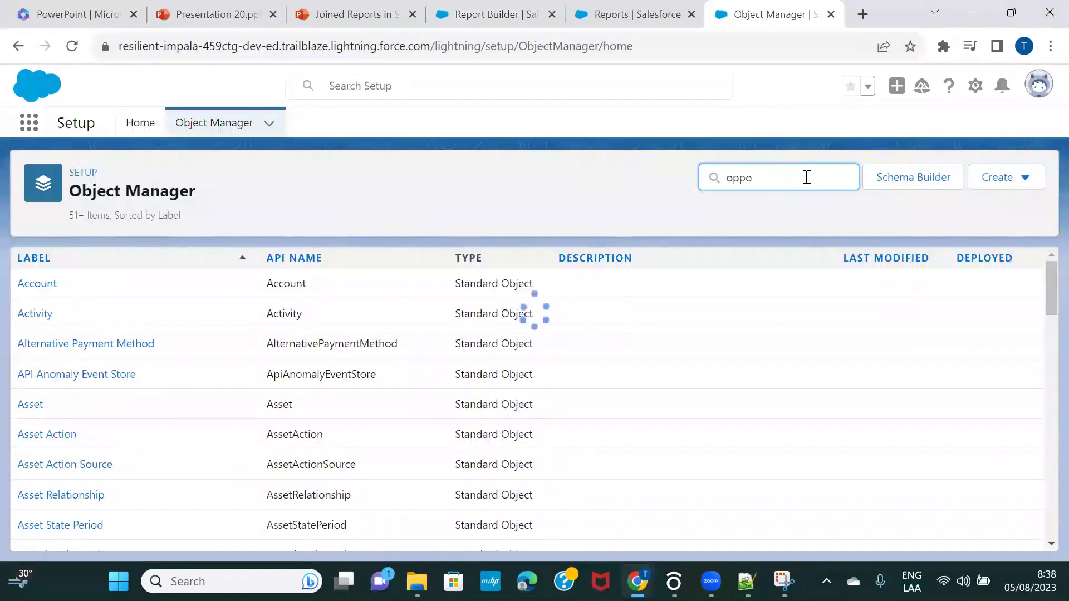
{"action": "left_click", "coordinate": [76, 283]}
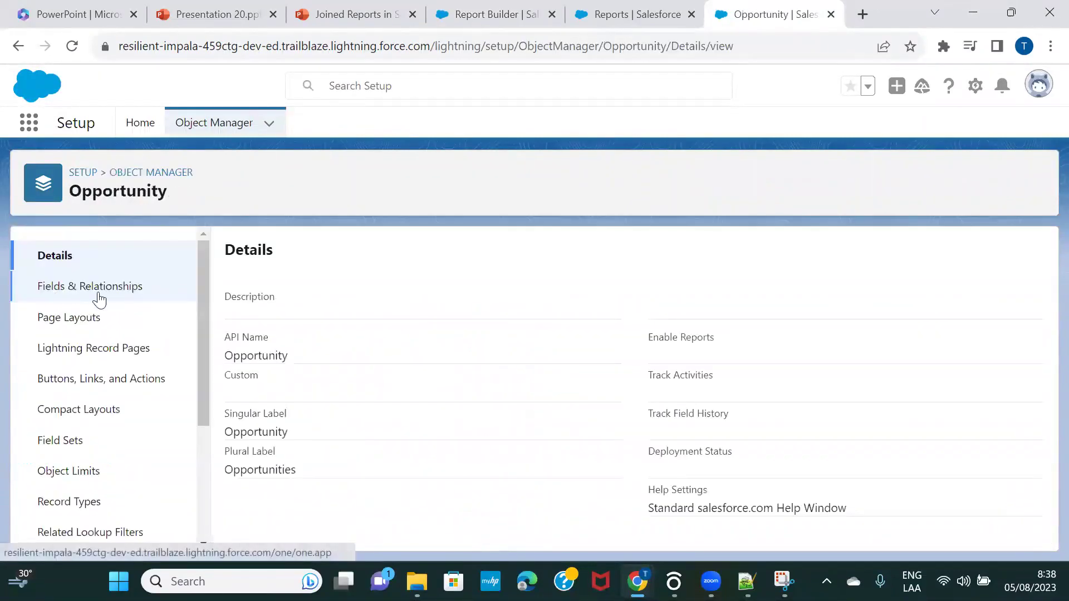
{"action": "left_click", "coordinate": [99, 299]}
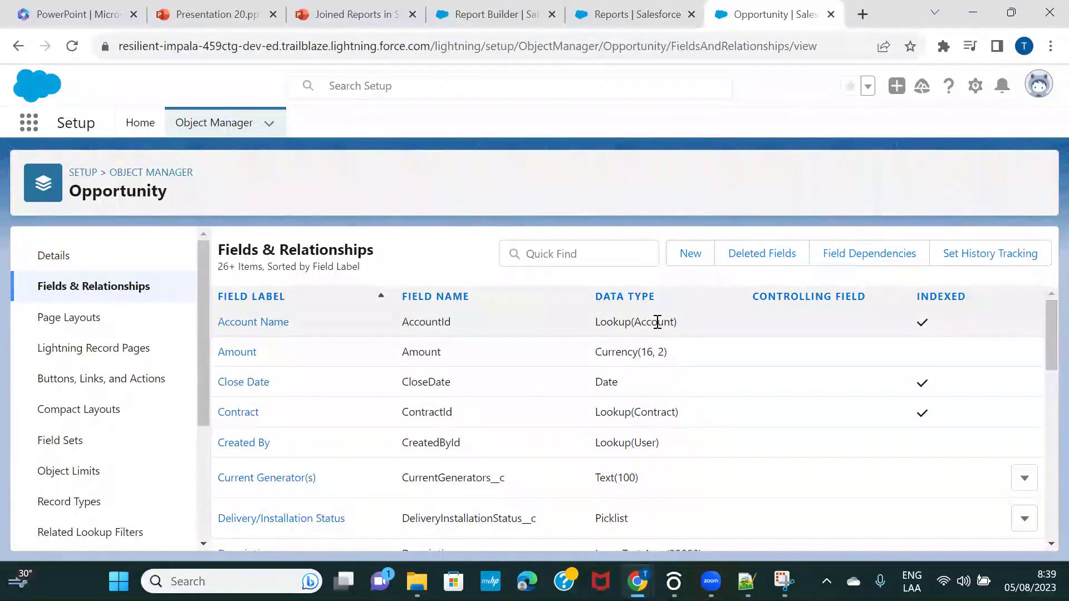
Return to the unfinished report creation and start a report using the standard Cases report type
{"action": "left_click", "coordinate": [618, 20]}
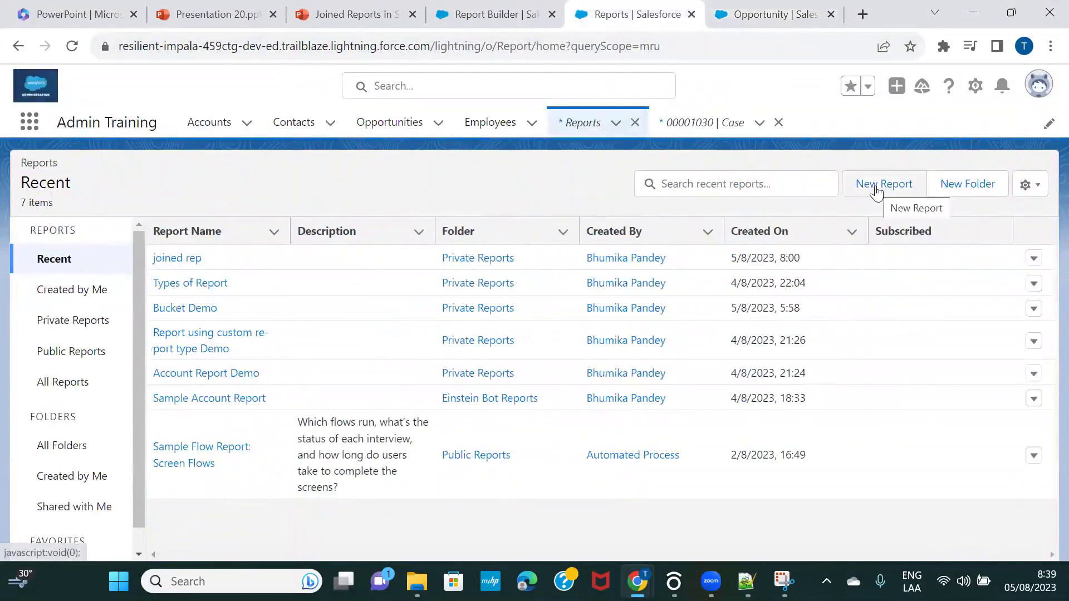
{"action": "left_click", "coordinate": [475, 18]}
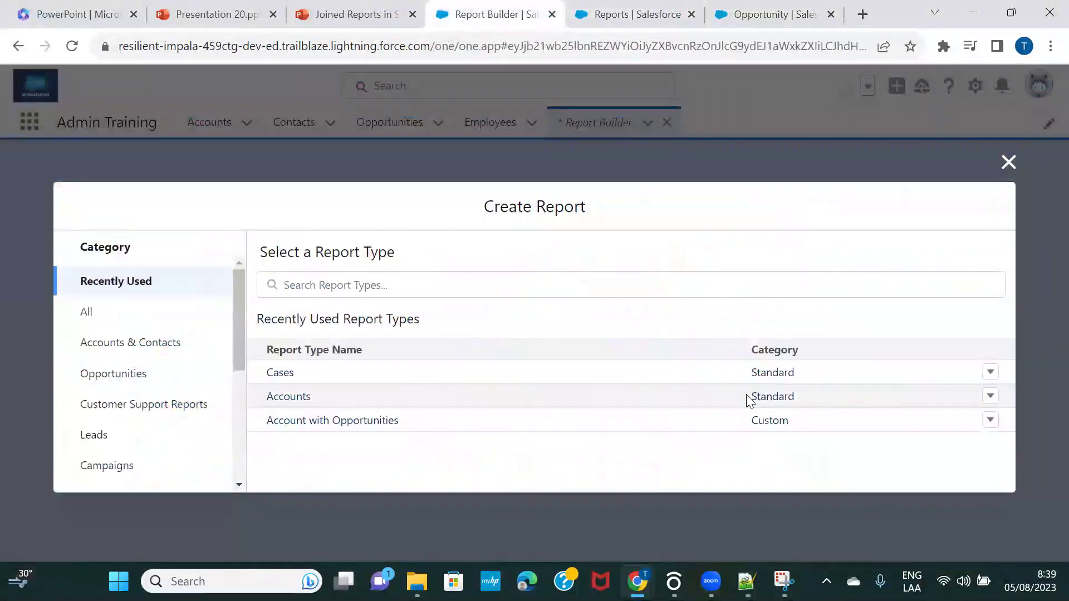
{"action": "left_click", "coordinate": [426, 285]}
{"action": "type", "text": "case"}
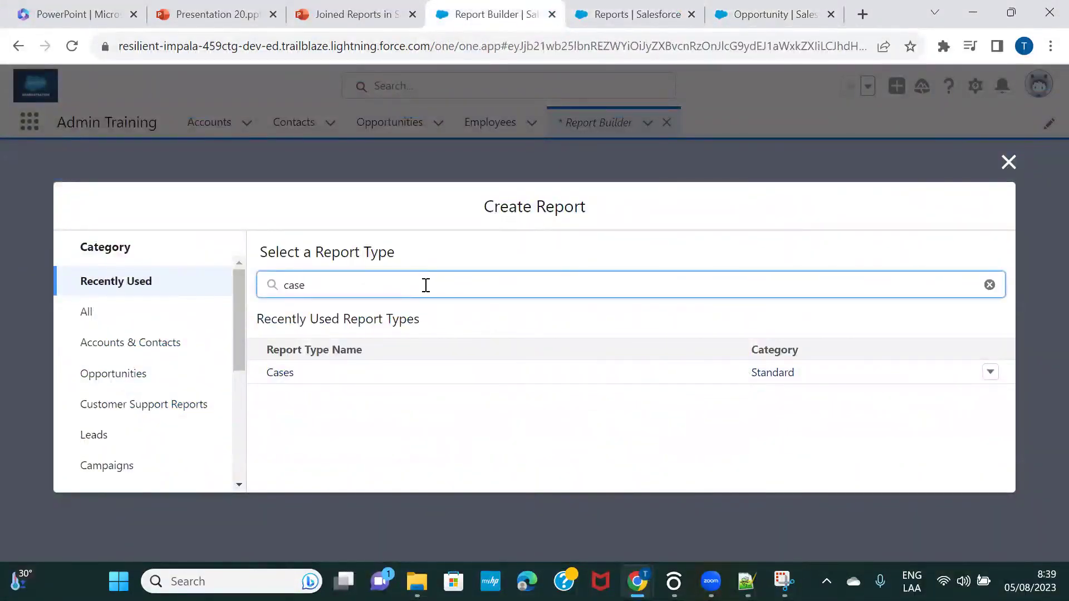
{"action": "left_click", "coordinate": [350, 375]}
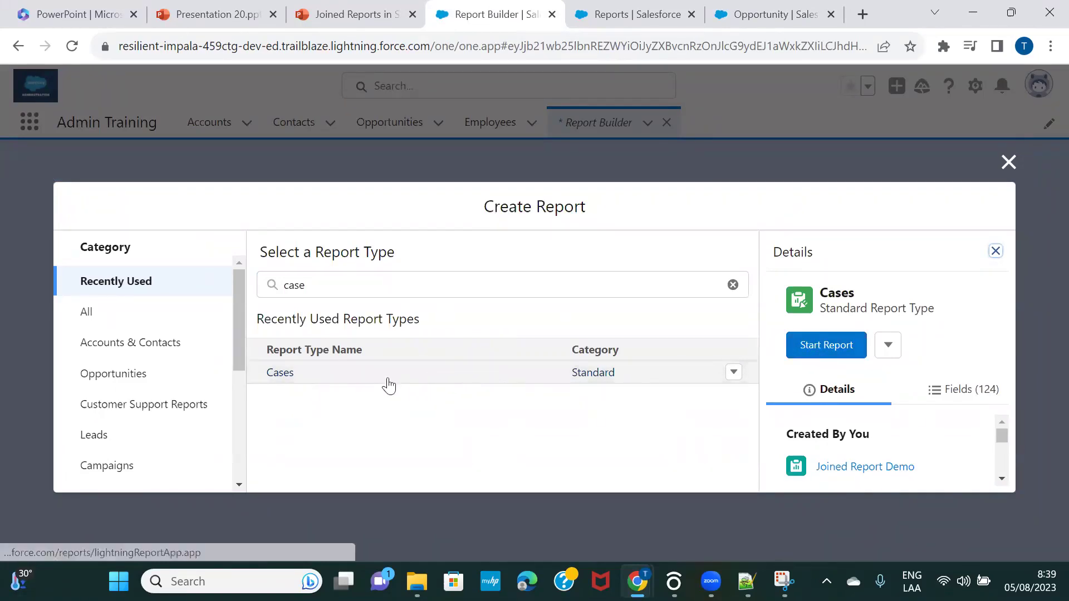
{"action": "left_click", "coordinate": [816, 350]}
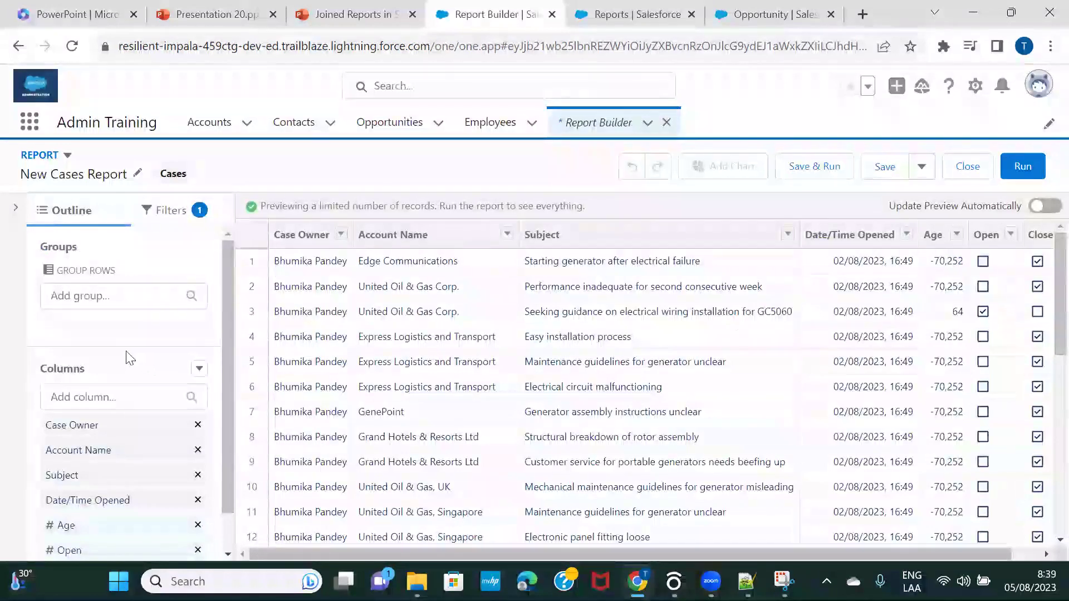
Remove the Case Owner, Age, Open and Closed columns from the cases report and refresh the preview
{"action": "scroll", "coordinate": [145, 359], "scroll_direction": "down", "scroll_amount": 1}
{"action": "left_click", "coordinate": [198, 383]}
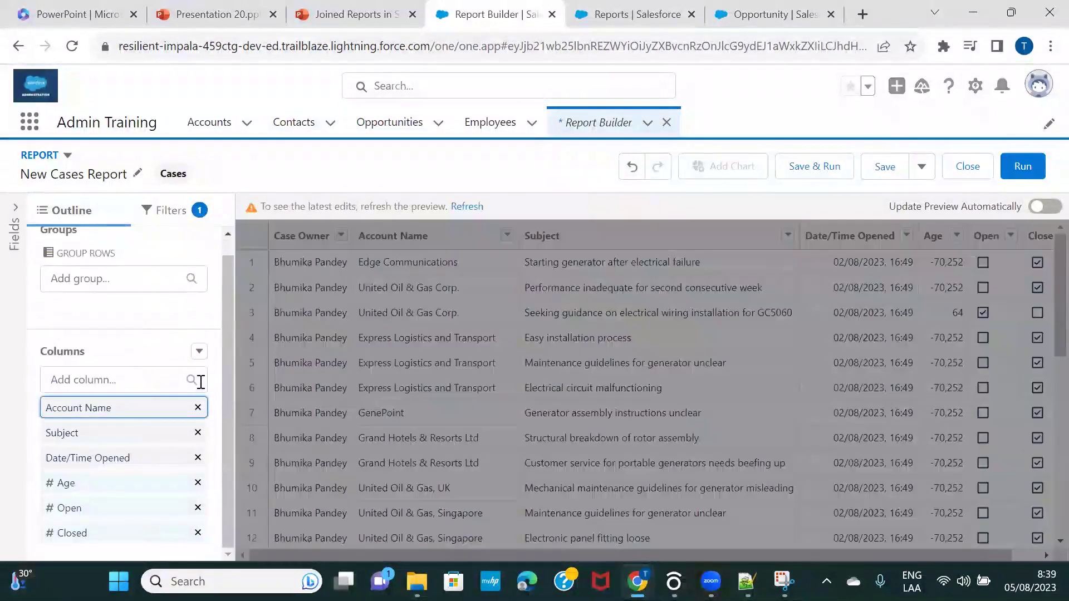
{"action": "left_click", "coordinate": [198, 482]}
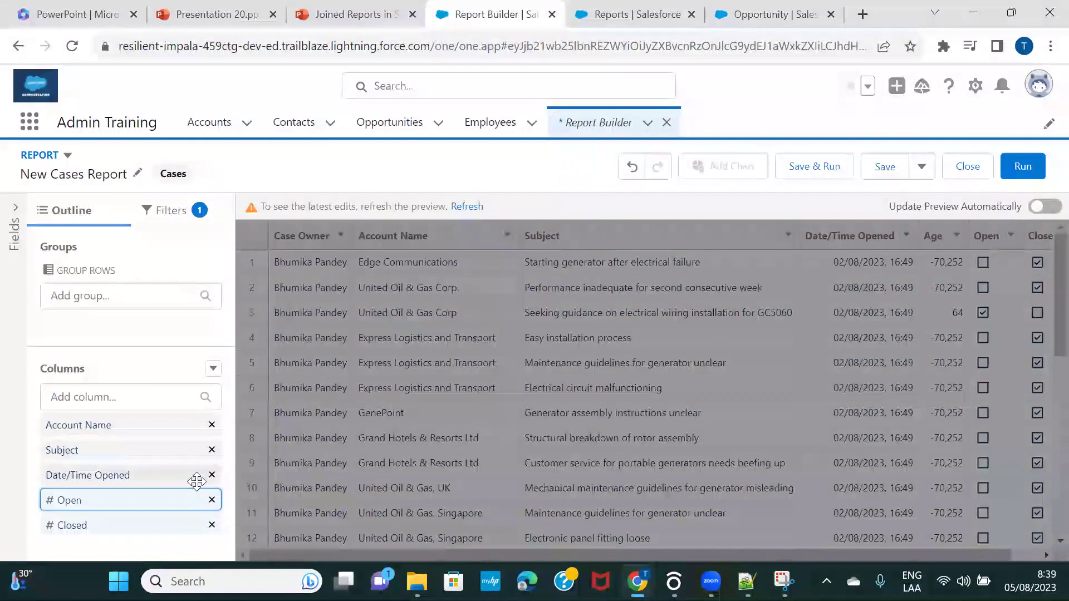
{"action": "left_click", "coordinate": [211, 500]}
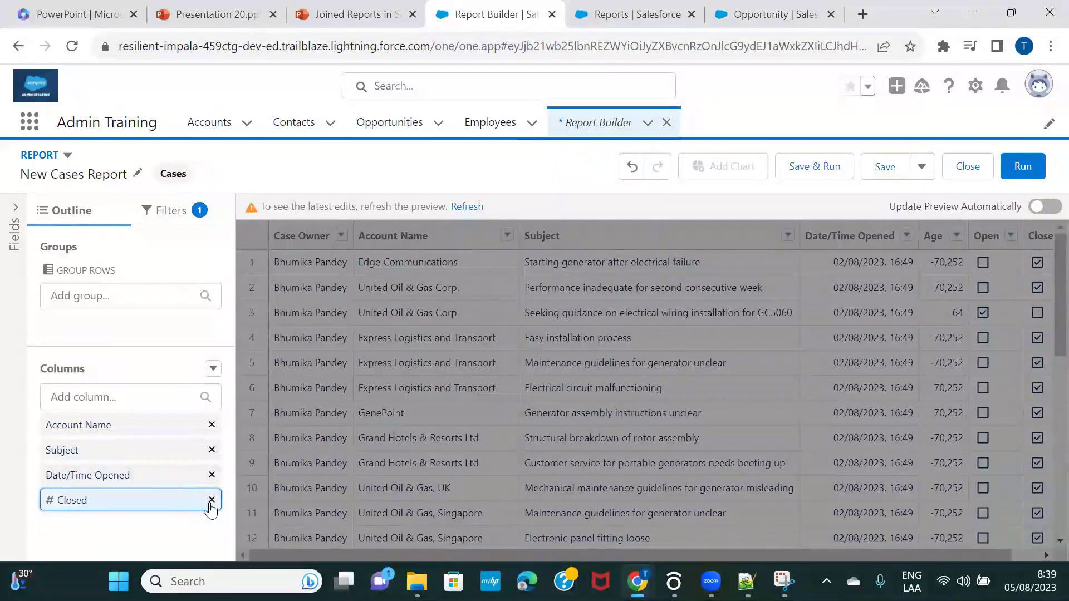
{"action": "left_click", "coordinate": [211, 500]}
{"action": "left_click", "coordinate": [467, 207]}
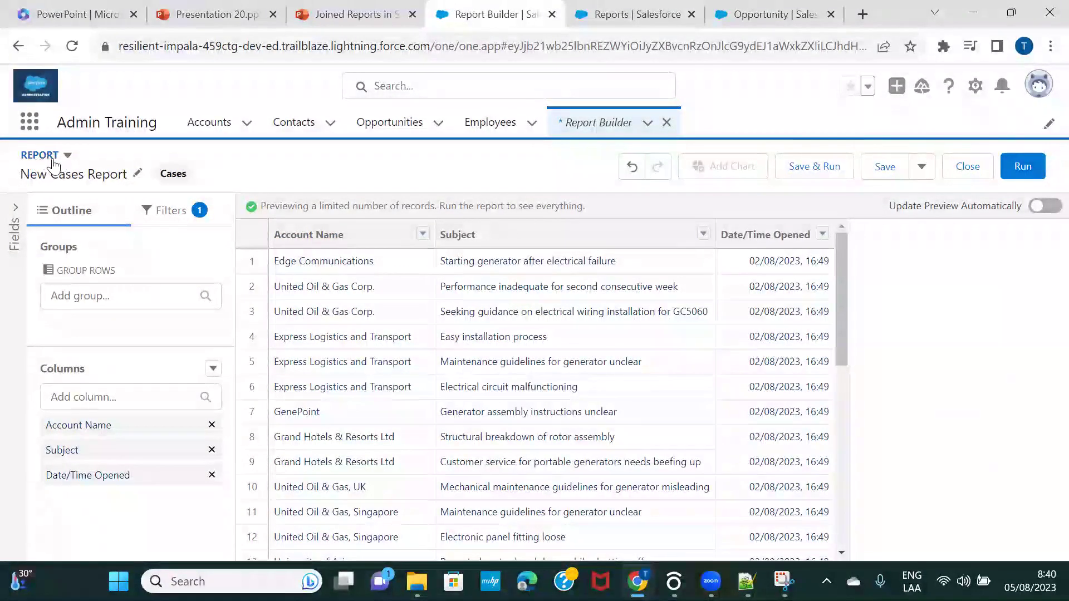
Change the report format to Joined Report and refresh the preview
{"action": "left_click", "coordinate": [69, 160]}
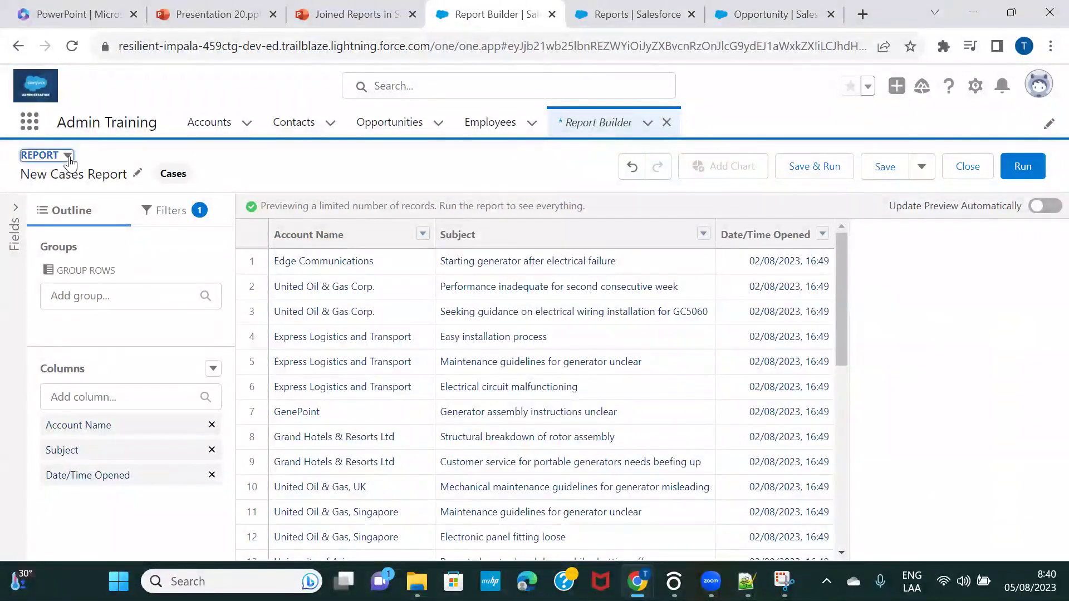
{"action": "left_click", "coordinate": [191, 333]}
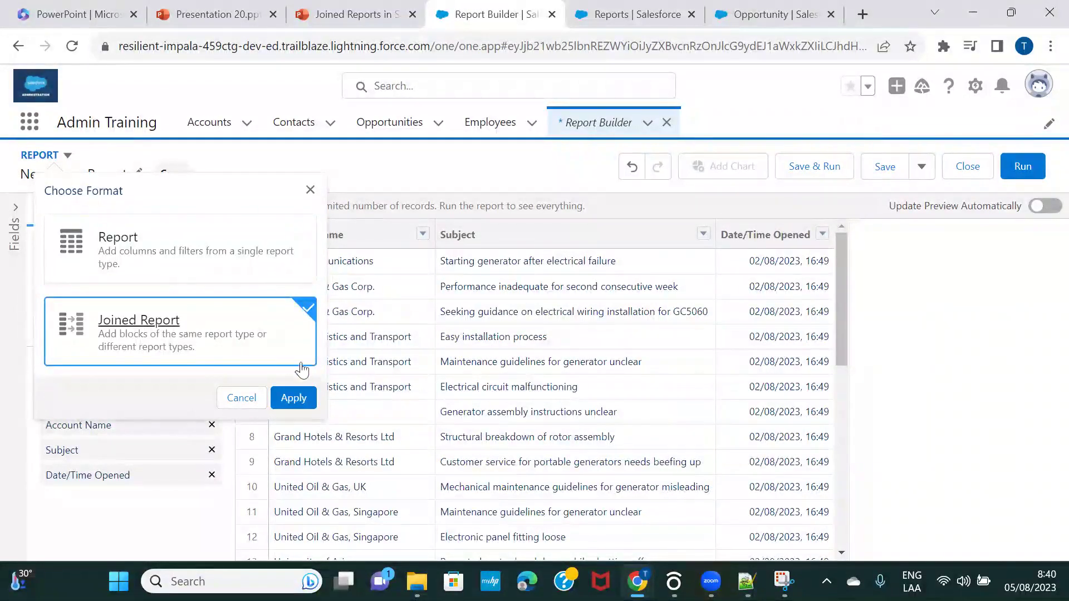
{"action": "left_click", "coordinate": [293, 399]}
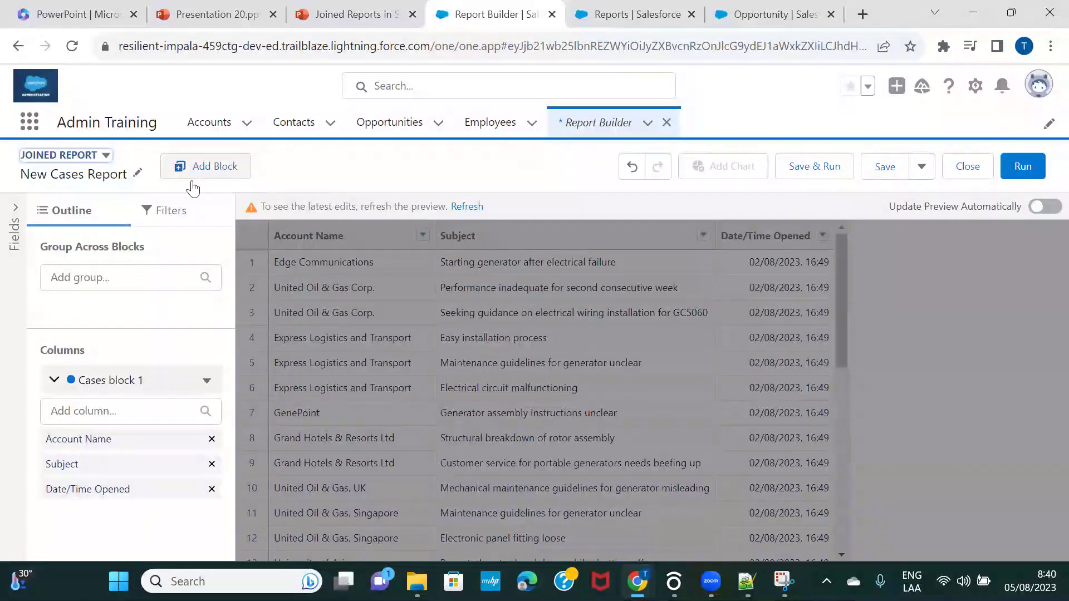
{"action": "left_click", "coordinate": [472, 208]}
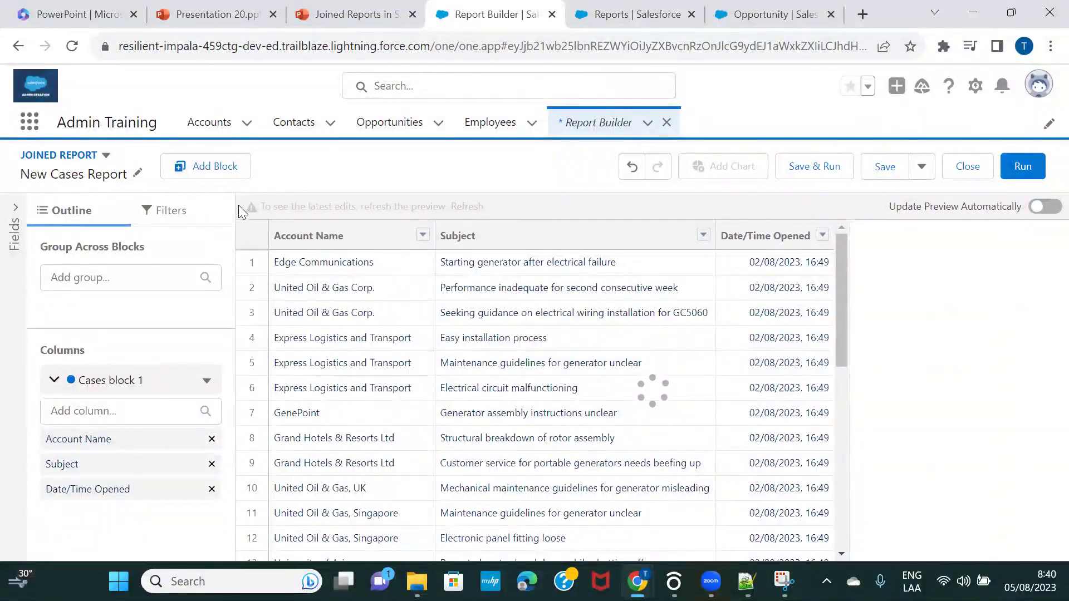
Add a block based on the standard Opportunities report type with default columns and refresh the preview
{"action": "left_click", "coordinate": [210, 173]}
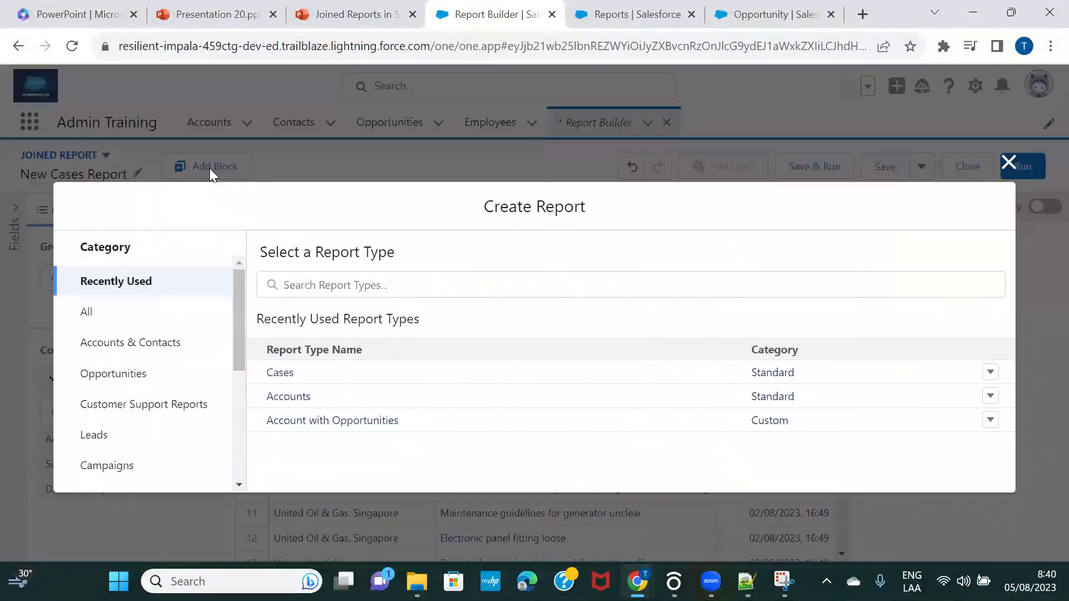
{"action": "left_click", "coordinate": [301, 288]}
{"action": "type", "text": "oppo"}
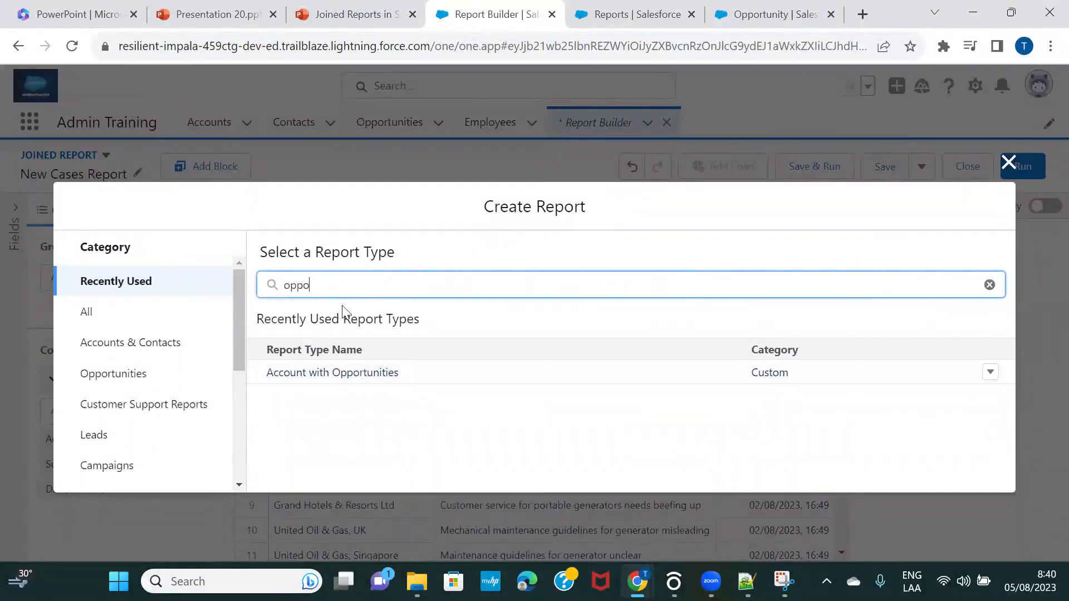
{"action": "left_click", "coordinate": [117, 317]}
{"action": "left_click", "coordinate": [317, 367]}
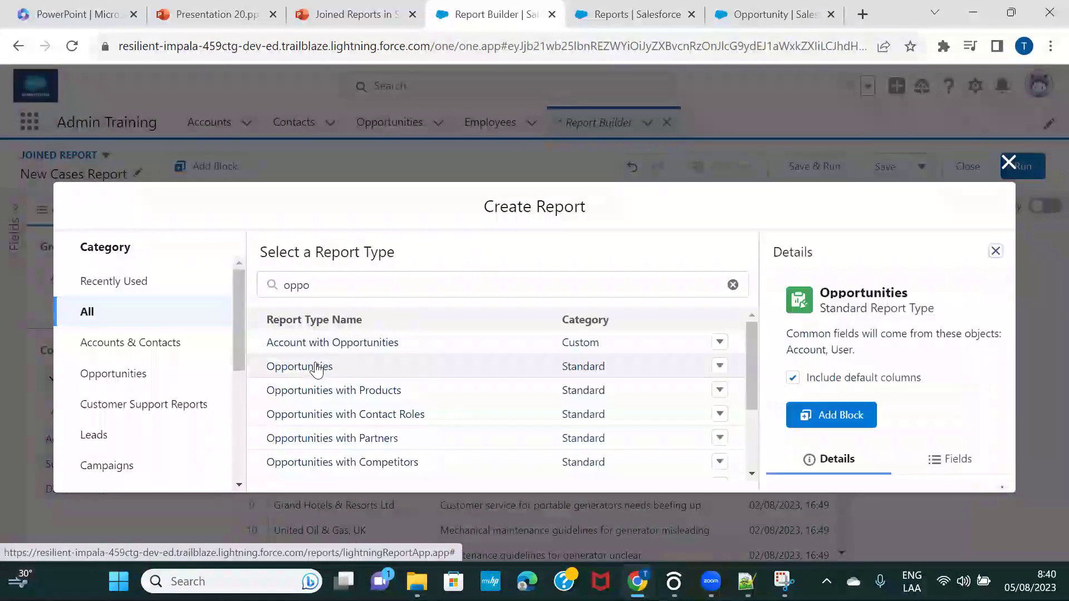
{"action": "left_click", "coordinate": [828, 415]}
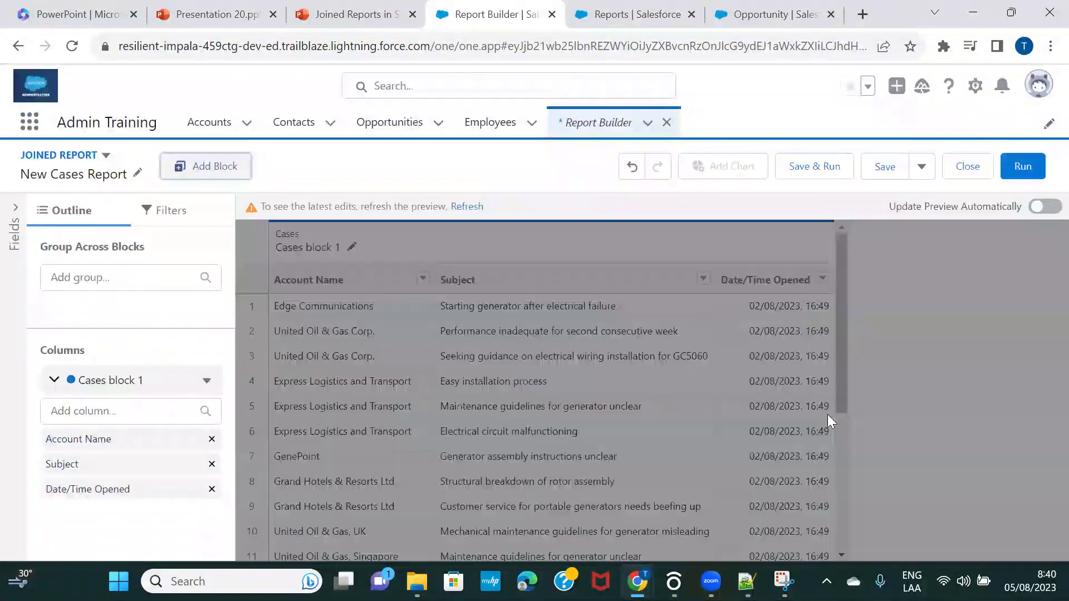
{"action": "left_click", "coordinate": [462, 207]}
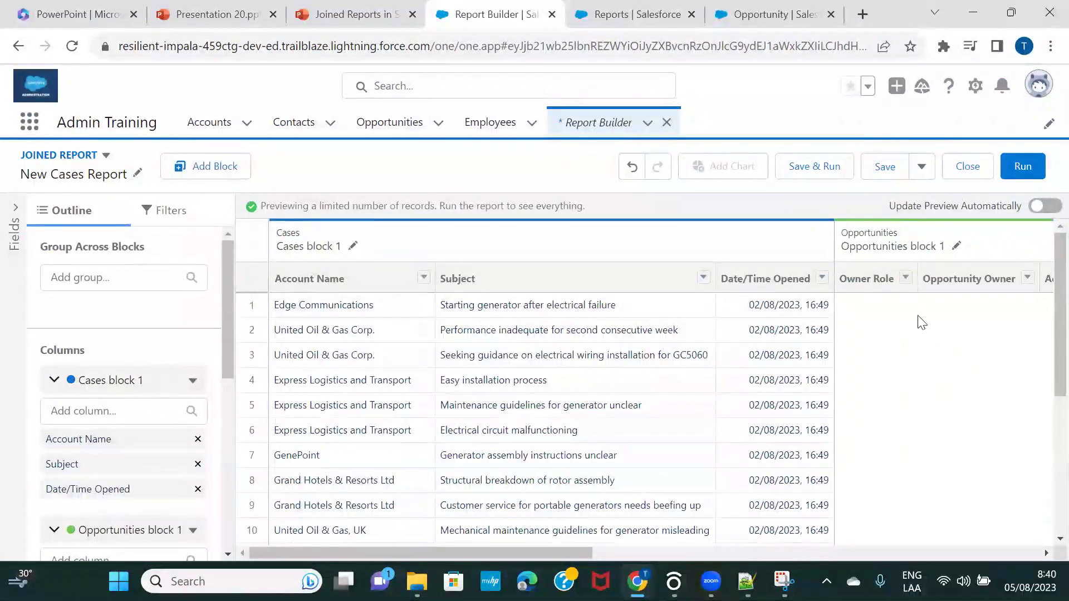
Set the Opportunities block's Close Date filter range to All Time and refresh the preview
{"action": "left_click", "coordinate": [158, 218]}
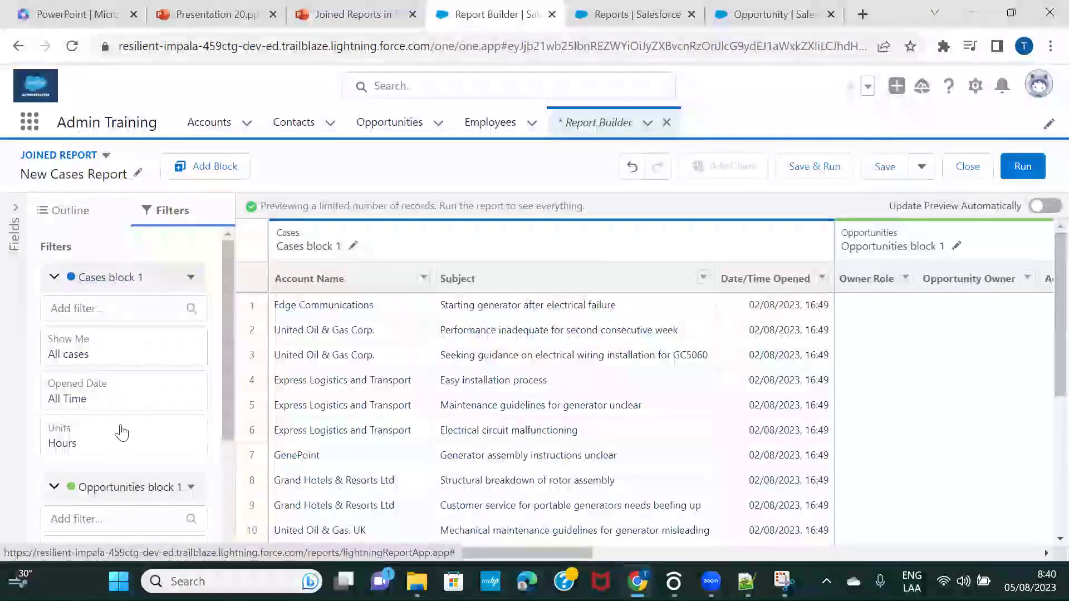
{"action": "scroll", "coordinate": [128, 444], "scroll_direction": "down", "scroll_amount": 1}
{"action": "scroll", "coordinate": [128, 444], "scroll_direction": "down", "scroll_amount": 3}
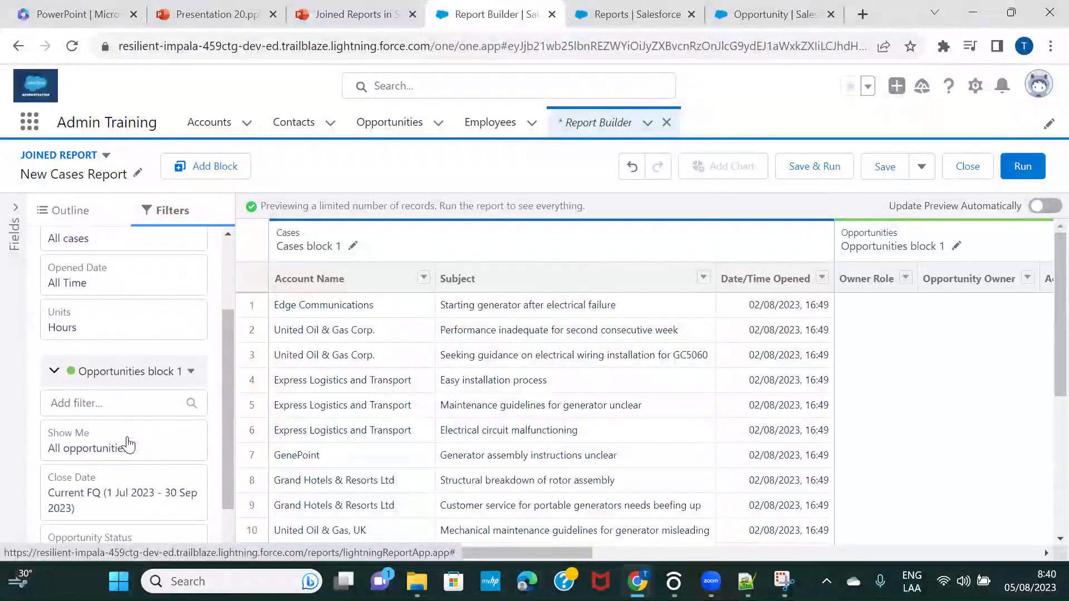
{"action": "left_click", "coordinate": [122, 446]}
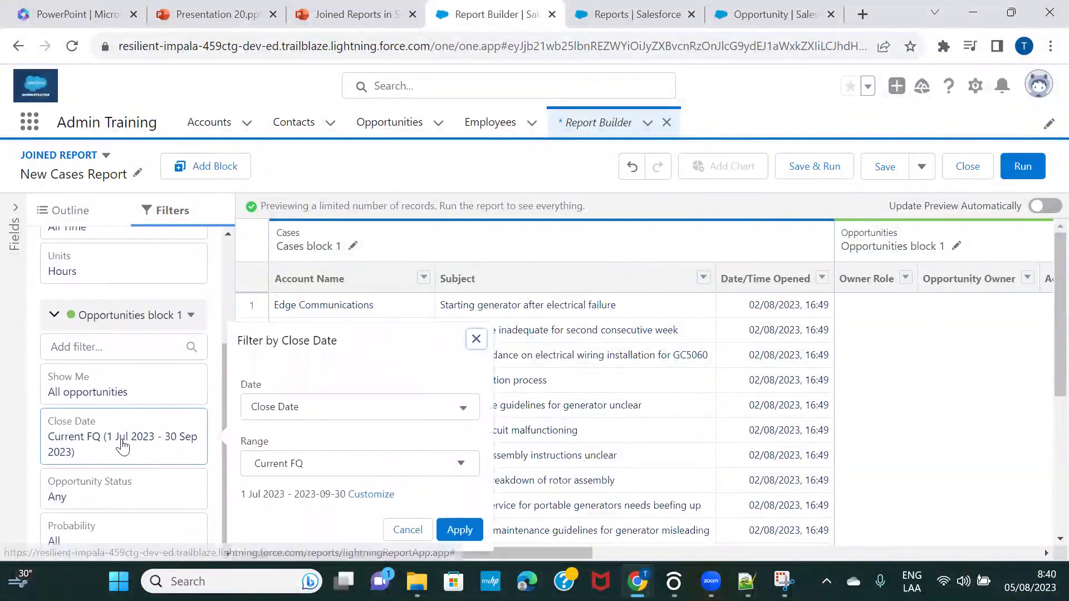
{"action": "left_click", "coordinate": [298, 460]}
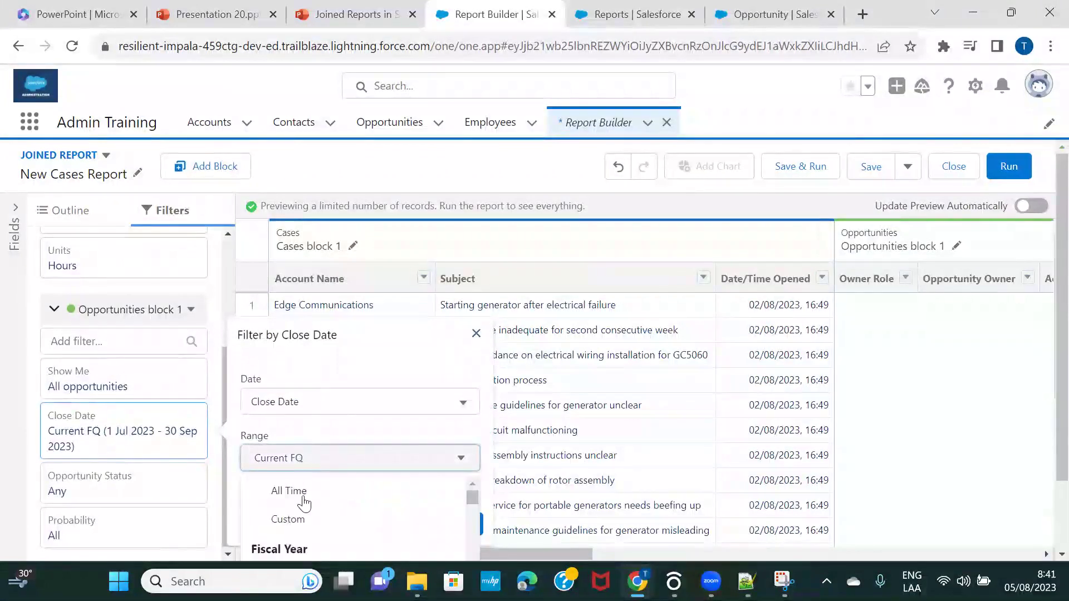
{"action": "left_click", "coordinate": [303, 501]}
{"action": "left_click", "coordinate": [456, 524]}
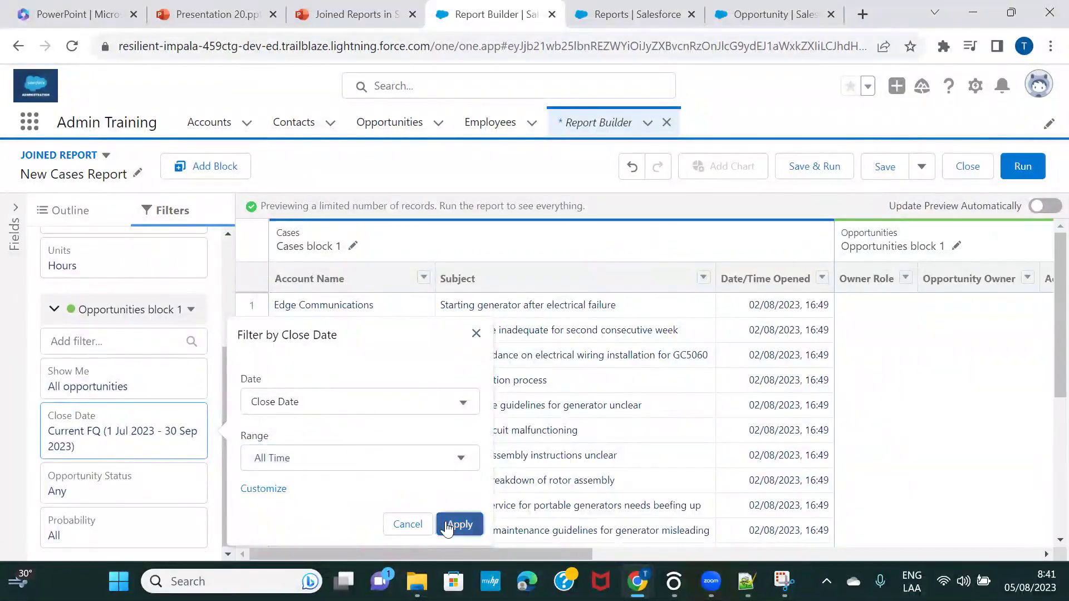
{"action": "left_click", "coordinate": [470, 209]}
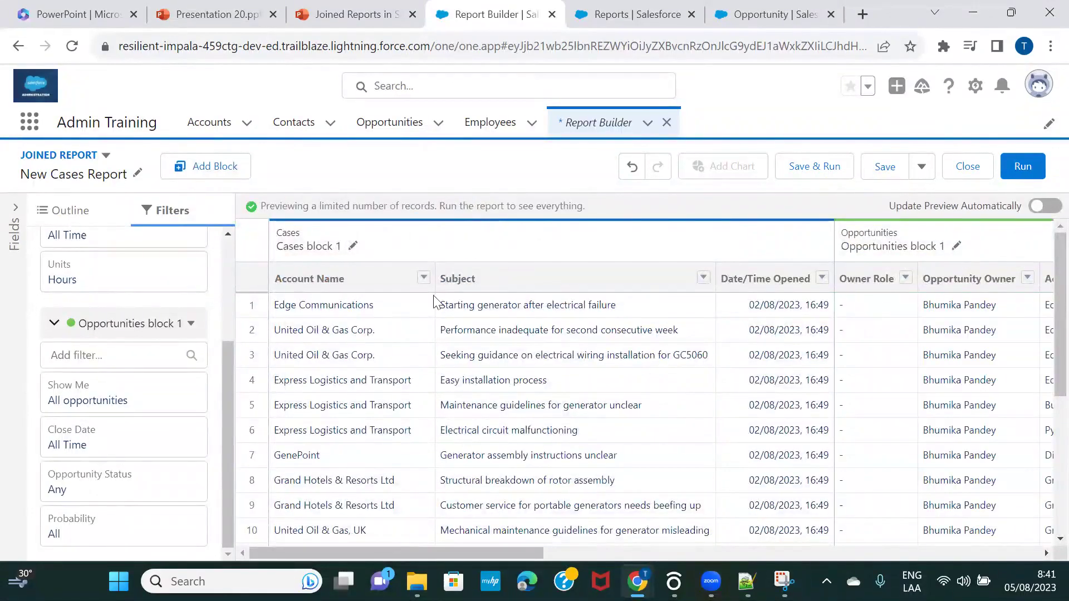
Look through the Opportunities block's columns in the preview and stay in the report without saving or discarding it
{"action": "scroll", "coordinate": [671, 357], "scroll_direction": "right", "scroll_amount": 10}
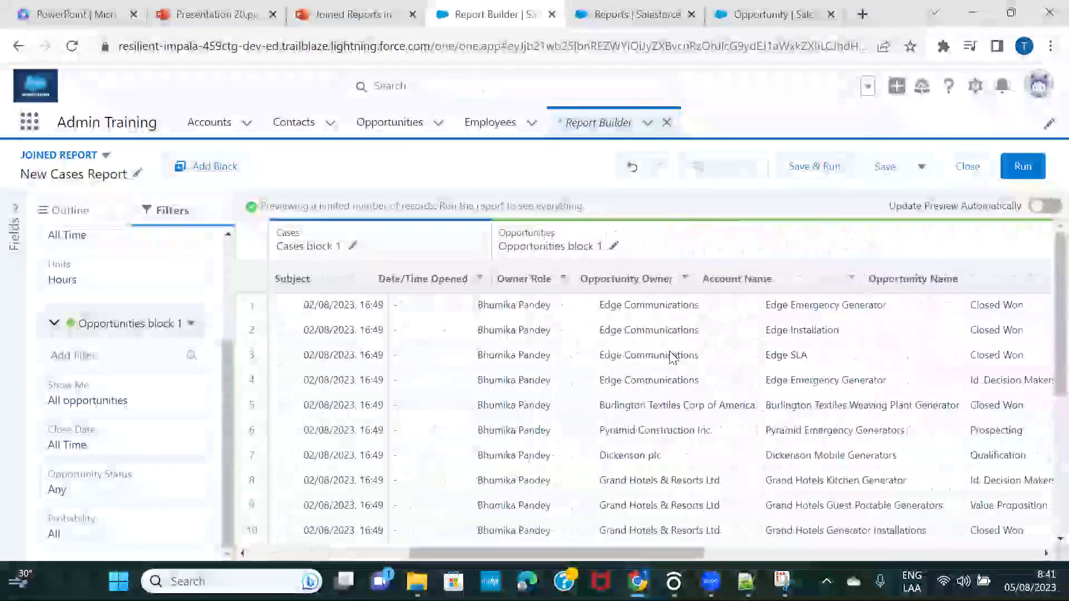
{"action": "scroll", "coordinate": [672, 356], "scroll_direction": "right", "scroll_amount": 3}
{"action": "scroll", "coordinate": [672, 357], "scroll_direction": "left", "scroll_amount": 15}
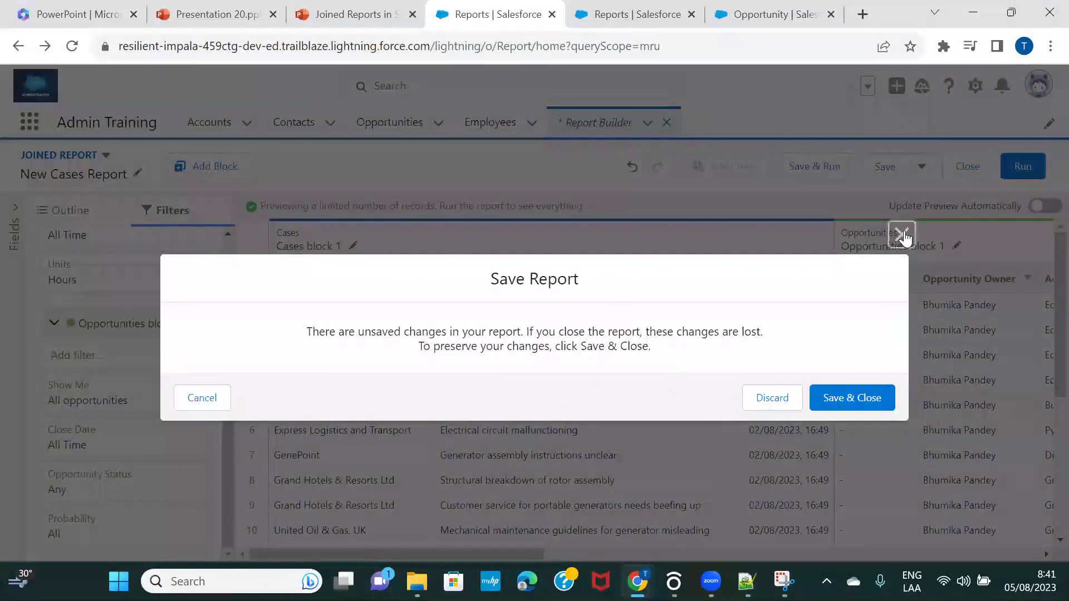
{"action": "left_click", "coordinate": [902, 235]}
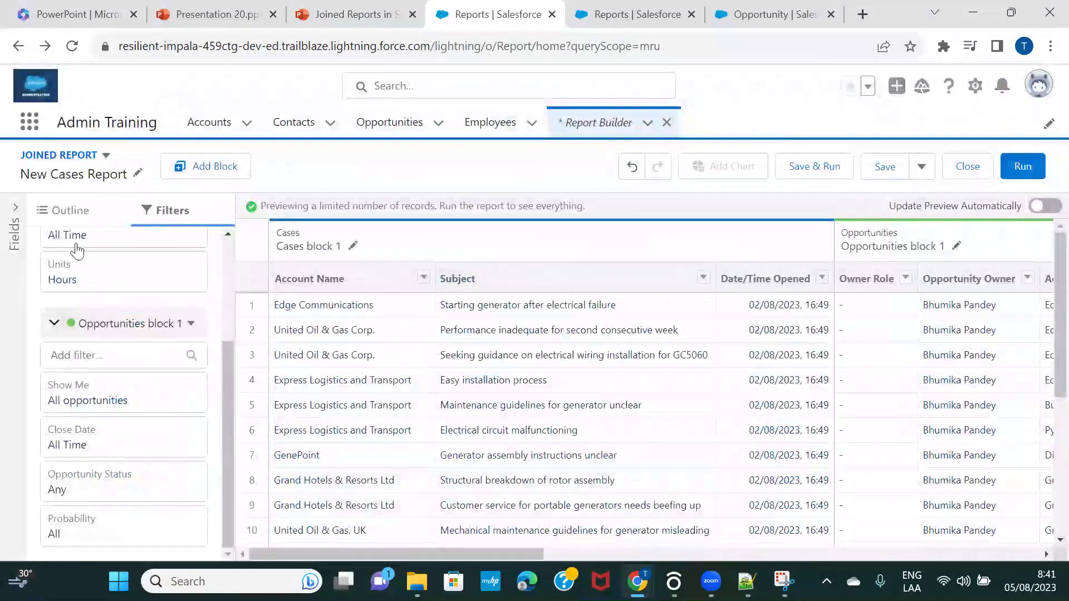
Remove Lead Source, Next Step, Created Date, Close Date, Age, Probability (%), Expected Revenue and Type from the Opportunities block's columns
{"action": "left_click", "coordinate": [69, 217]}
{"action": "scroll", "coordinate": [131, 412], "scroll_direction": "down", "scroll_amount": 7}
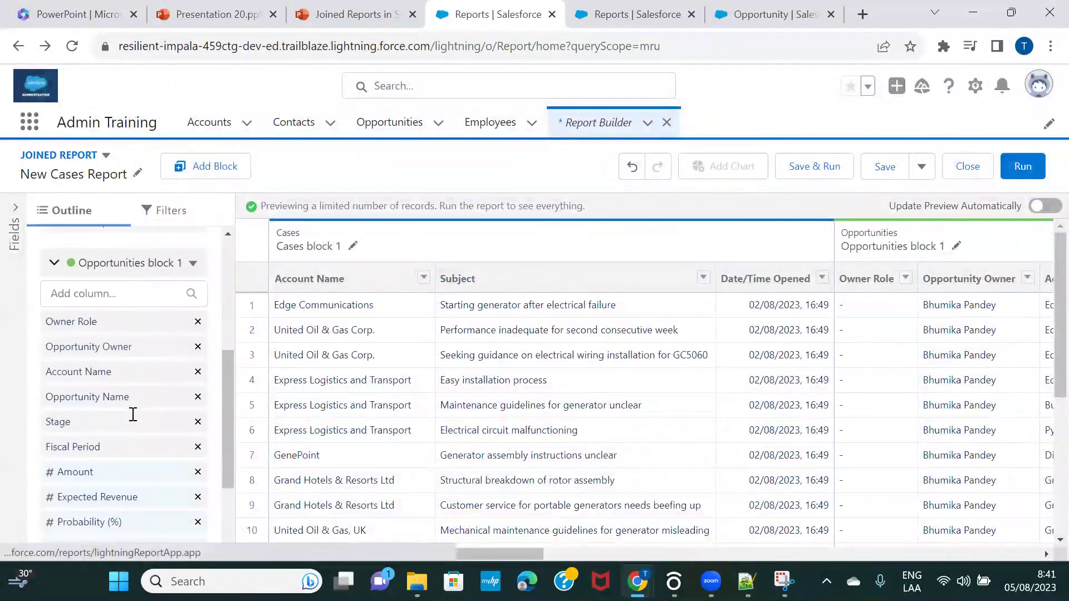
{"action": "scroll", "coordinate": [132, 413], "scroll_direction": "down", "scroll_amount": 1}
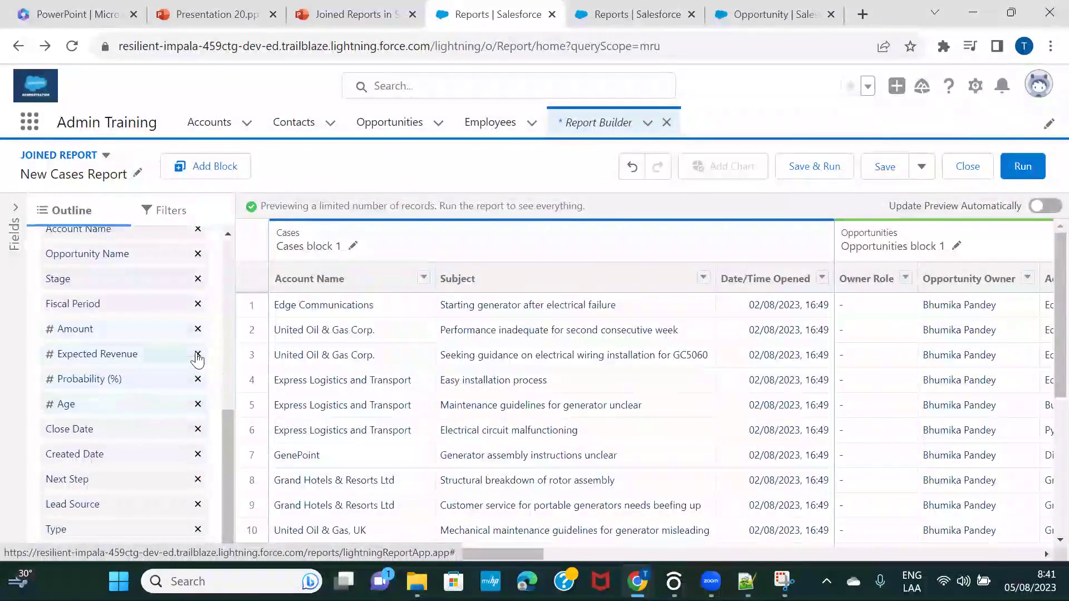
{"action": "left_click", "coordinate": [198, 504]}
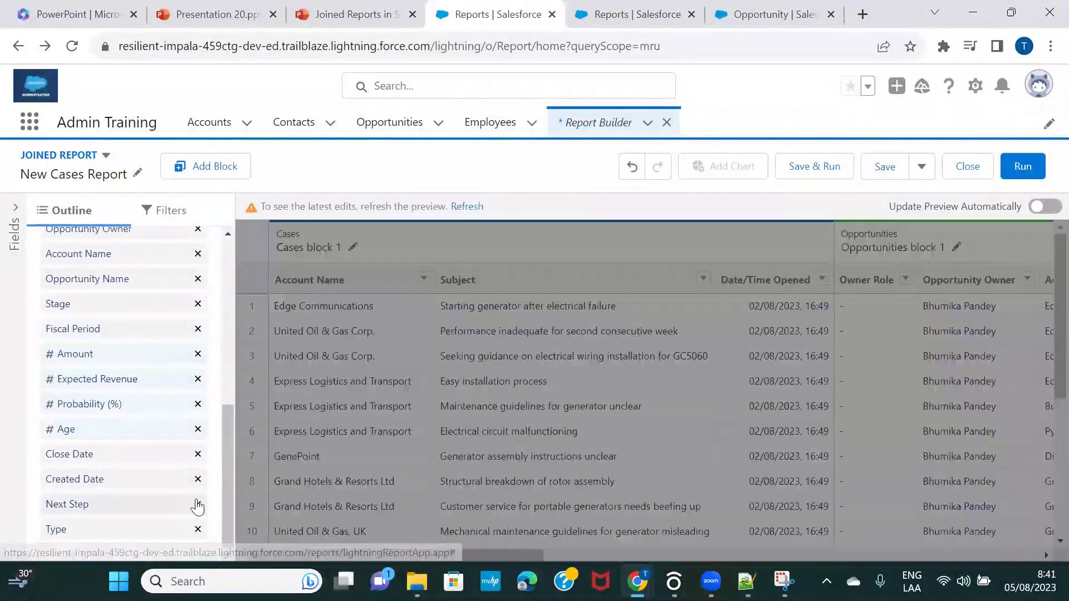
{"action": "left_click", "coordinate": [197, 504]}
{"action": "left_click", "coordinate": [197, 504]}
{"action": "left_click", "coordinate": [197, 504]}
{"action": "left_click", "coordinate": [198, 504]}
{"action": "left_click", "coordinate": [198, 504]}
{"action": "left_click", "coordinate": [197, 503]}
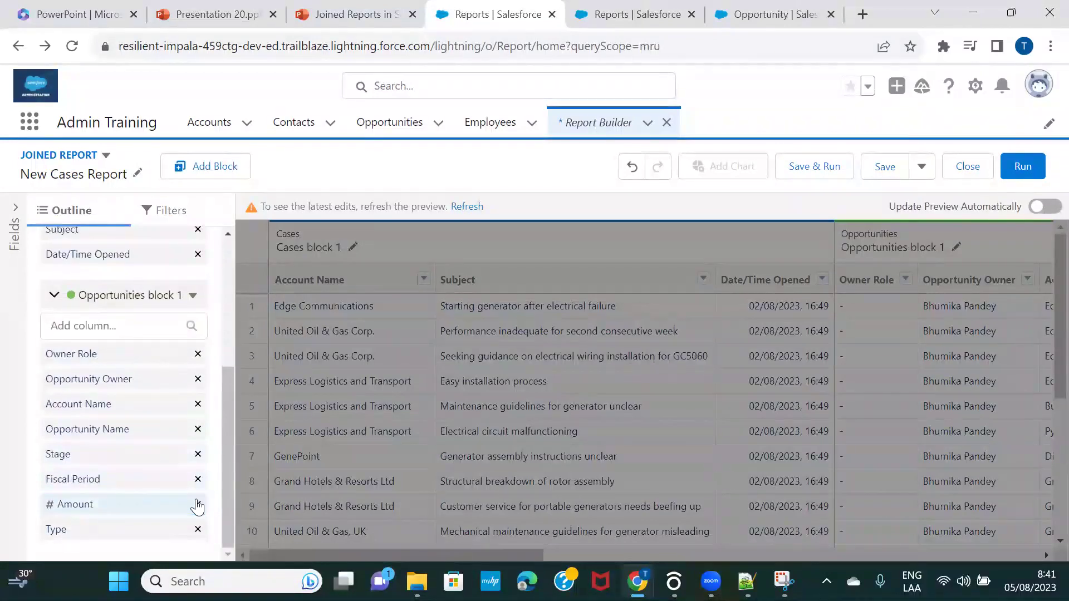
{"action": "left_click", "coordinate": [198, 530]}
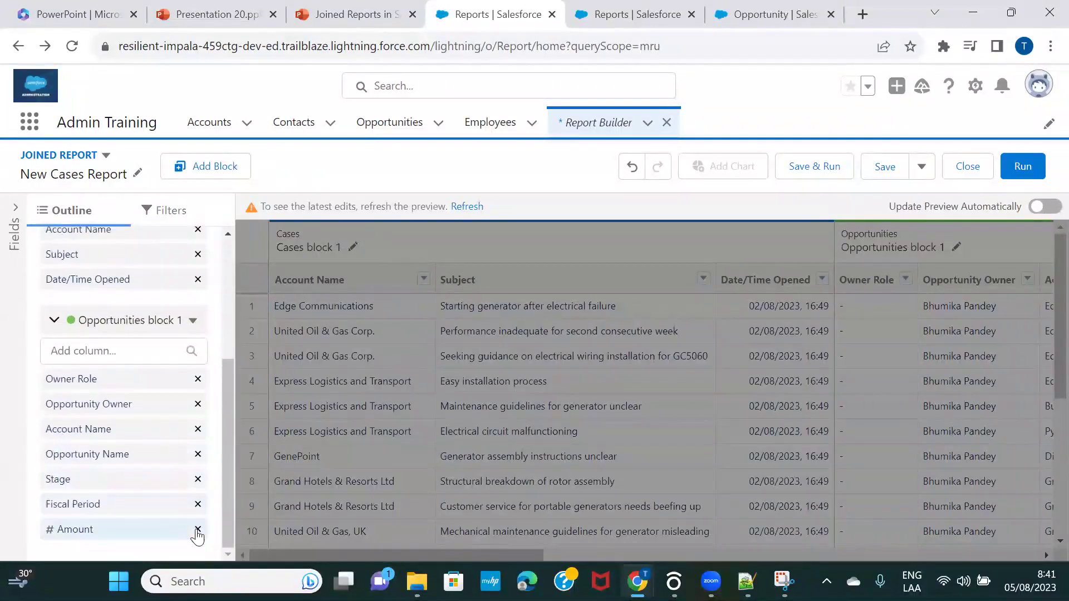
Remove the Owner Role, Opportunity Owner and Fiscal Period columns from the Opportunities block and refresh the preview
{"action": "left_click", "coordinate": [197, 378]}
{"action": "left_click", "coordinate": [198, 404]}
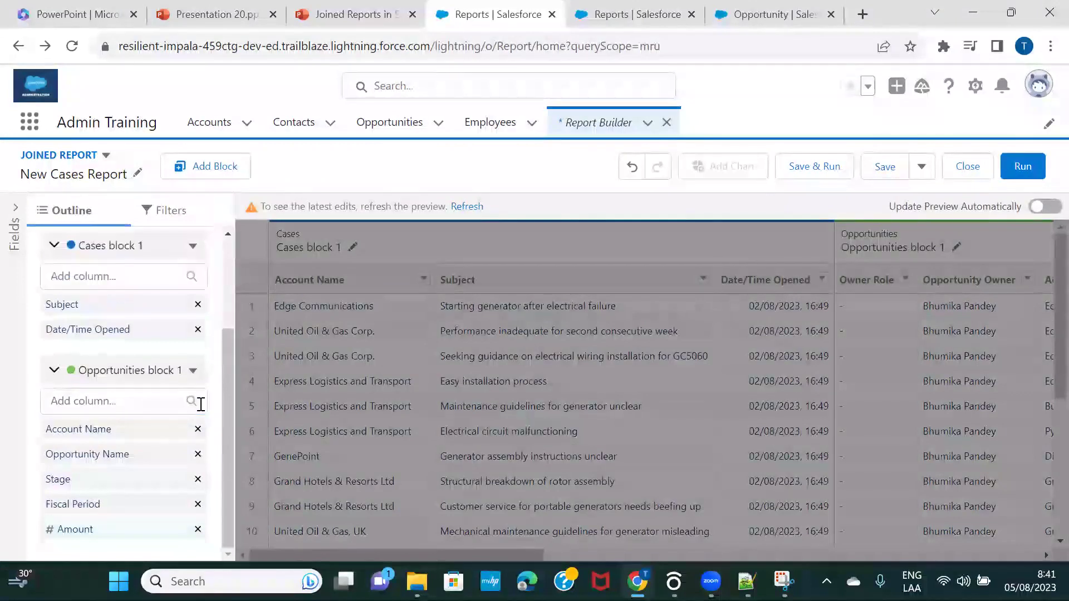
{"action": "left_click", "coordinate": [198, 504]}
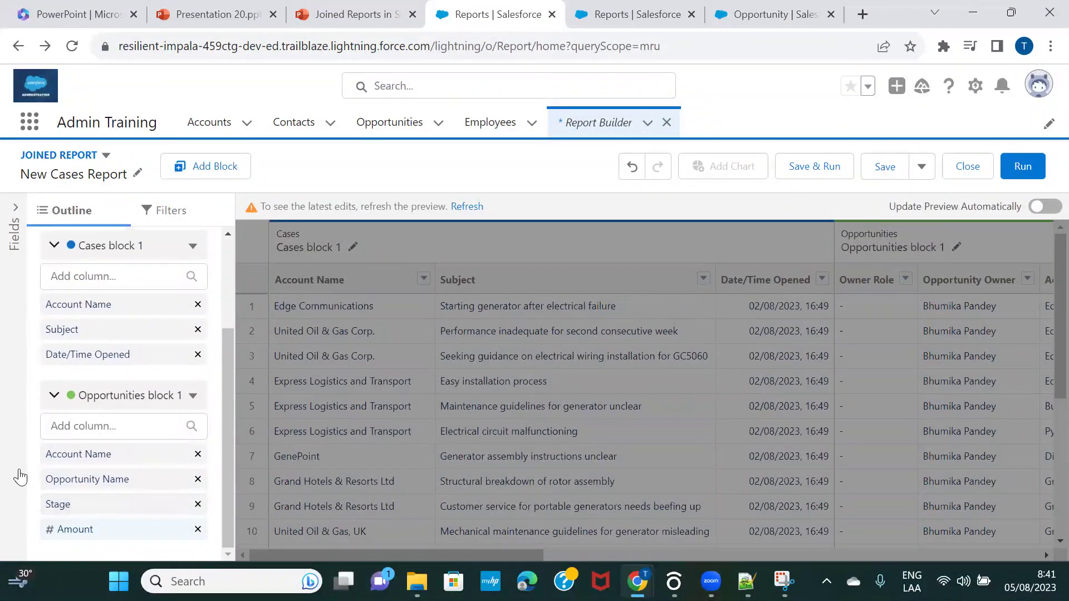
{"action": "left_click", "coordinate": [467, 206]}
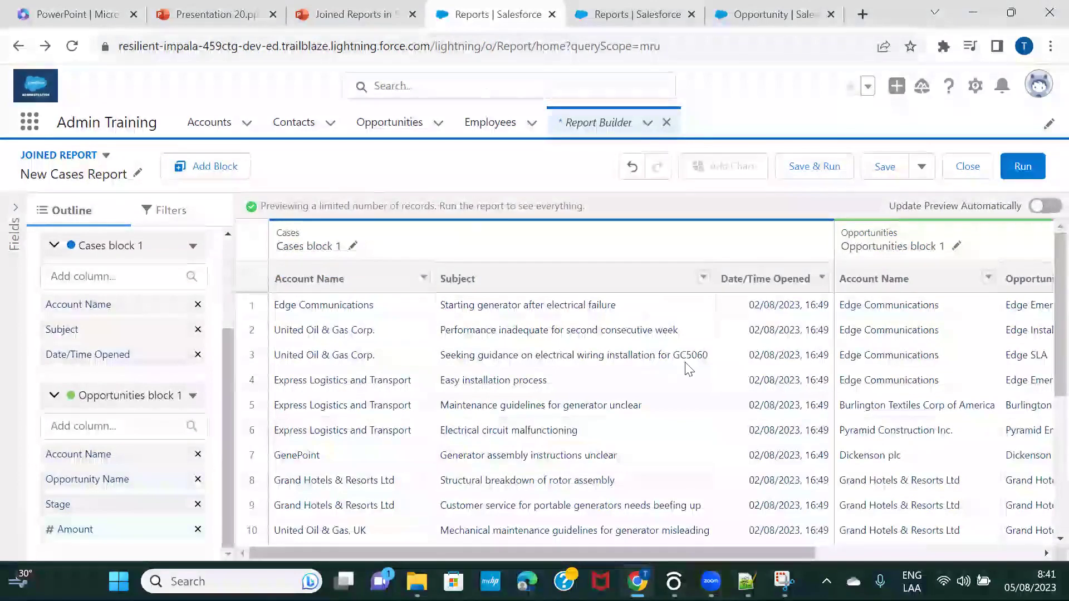
Reduce the browser's page zoom to 80% so more of the report columns fit
{"action": "left_click", "coordinate": [1049, 47]}
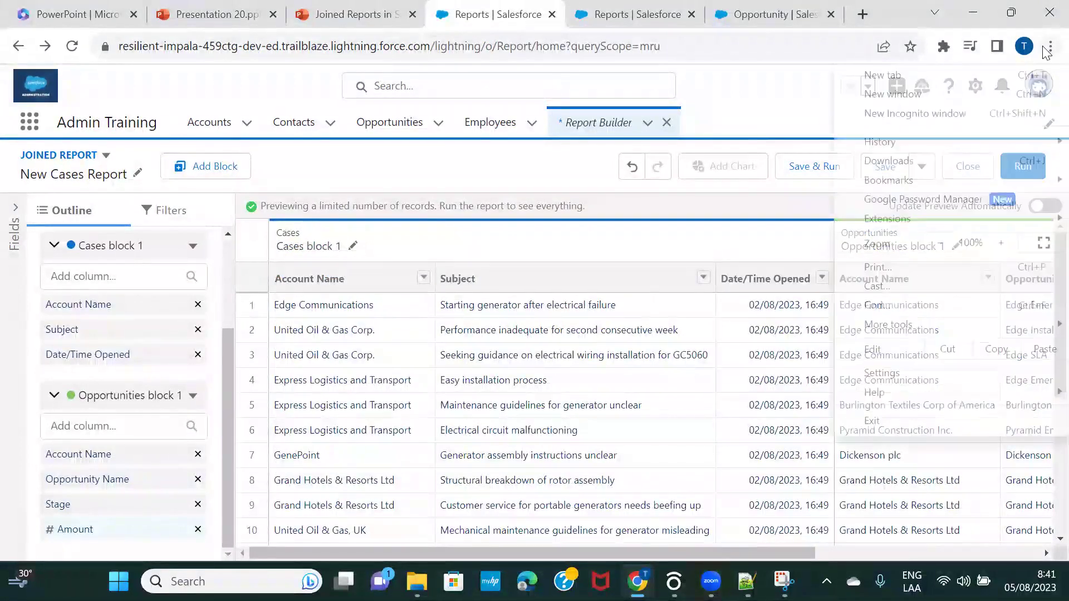
{"action": "left_click", "coordinate": [938, 243]}
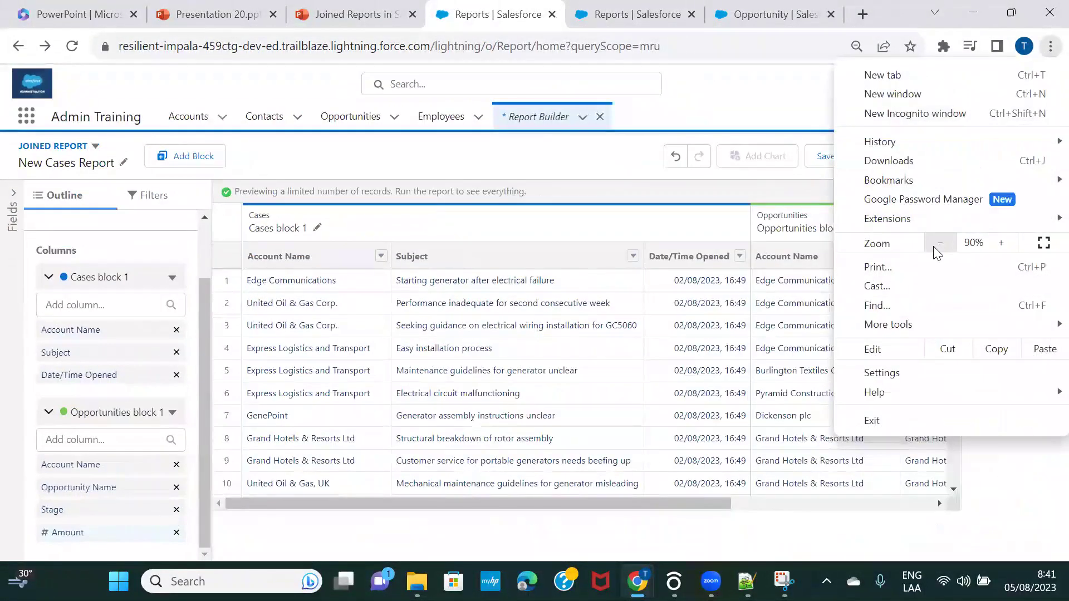
{"action": "left_click", "coordinate": [934, 247]}
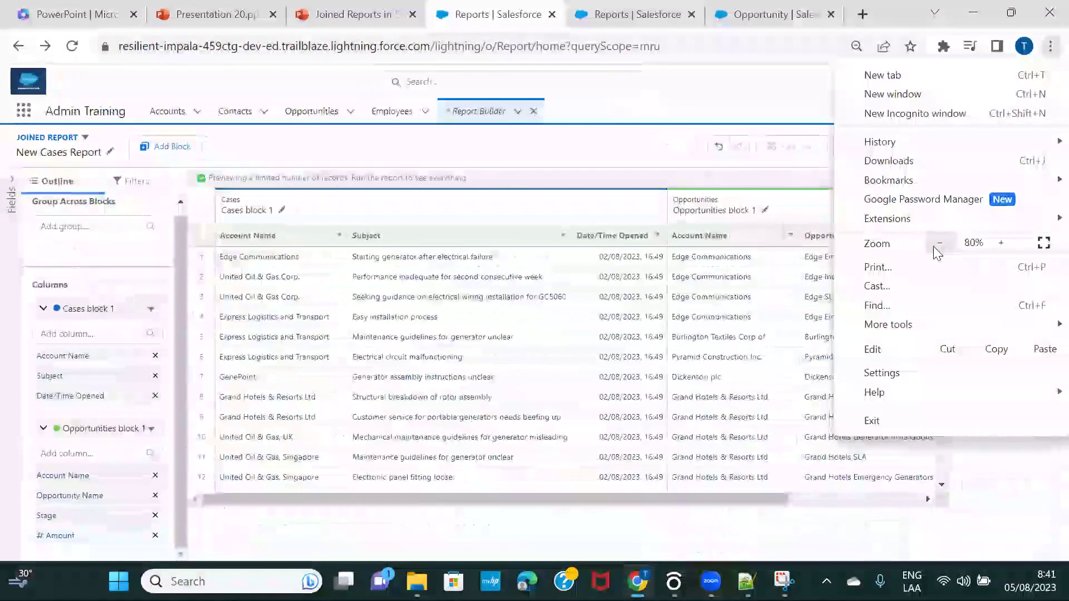
{"action": "left_click", "coordinate": [620, 158]}
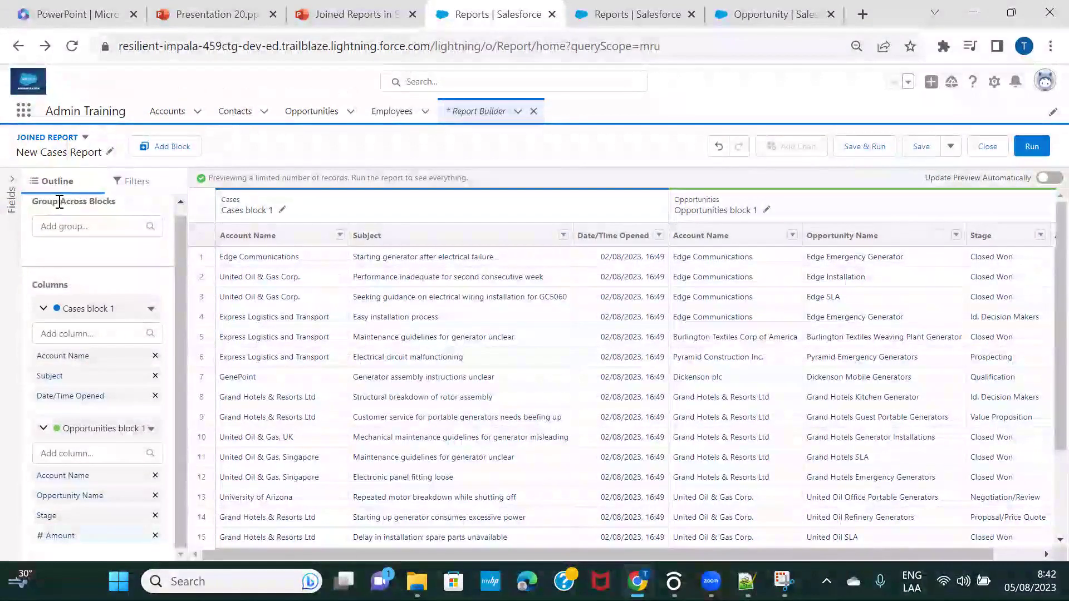
Group the report across both blocks by Account Name and refresh the preview
{"action": "left_click", "coordinate": [63, 227]}
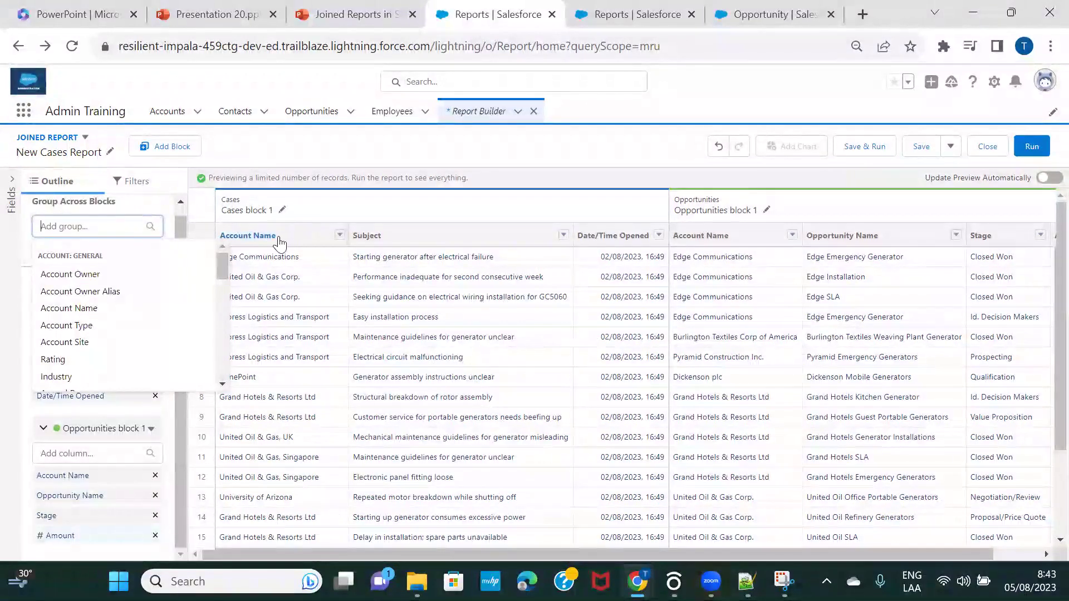
{"action": "left_click", "coordinate": [104, 309]}
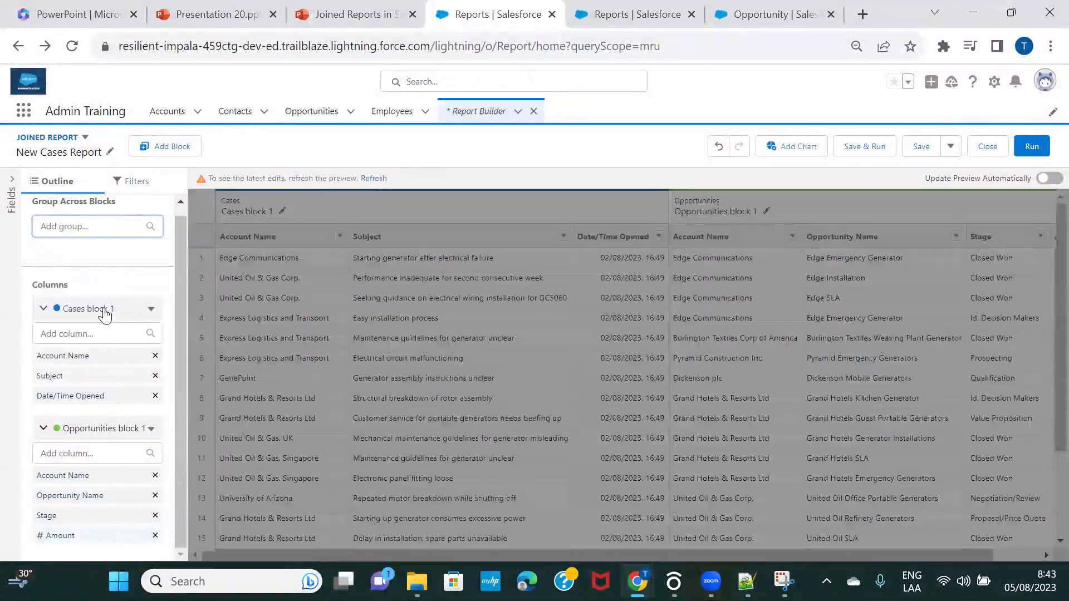
{"action": "left_click", "coordinate": [373, 178]}
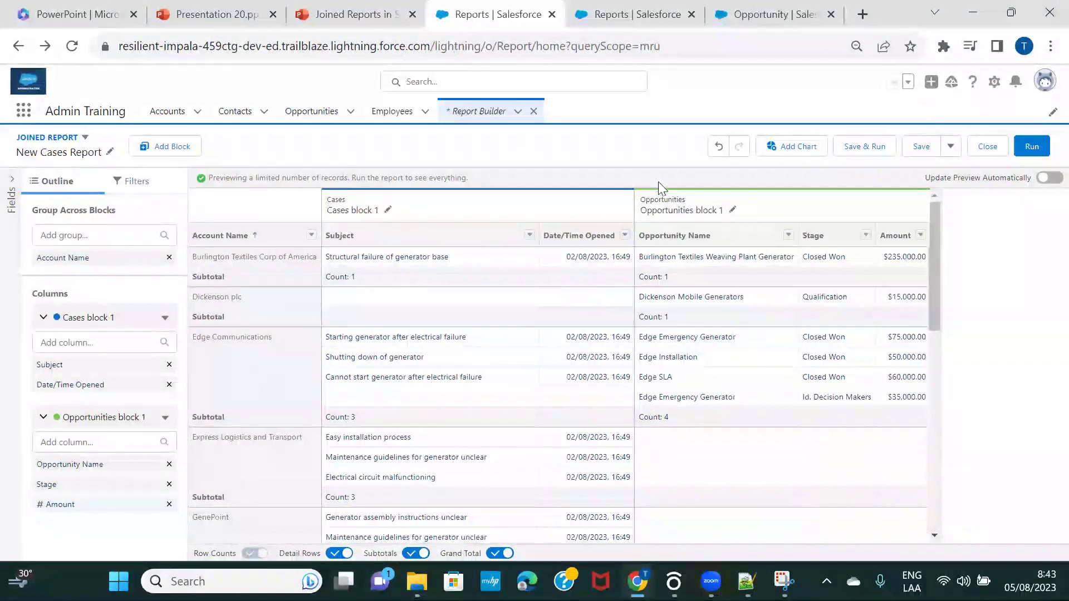
Save the report as "Joined Report Demo" in Private Reports and run it
{"action": "left_click", "coordinate": [851, 149]}
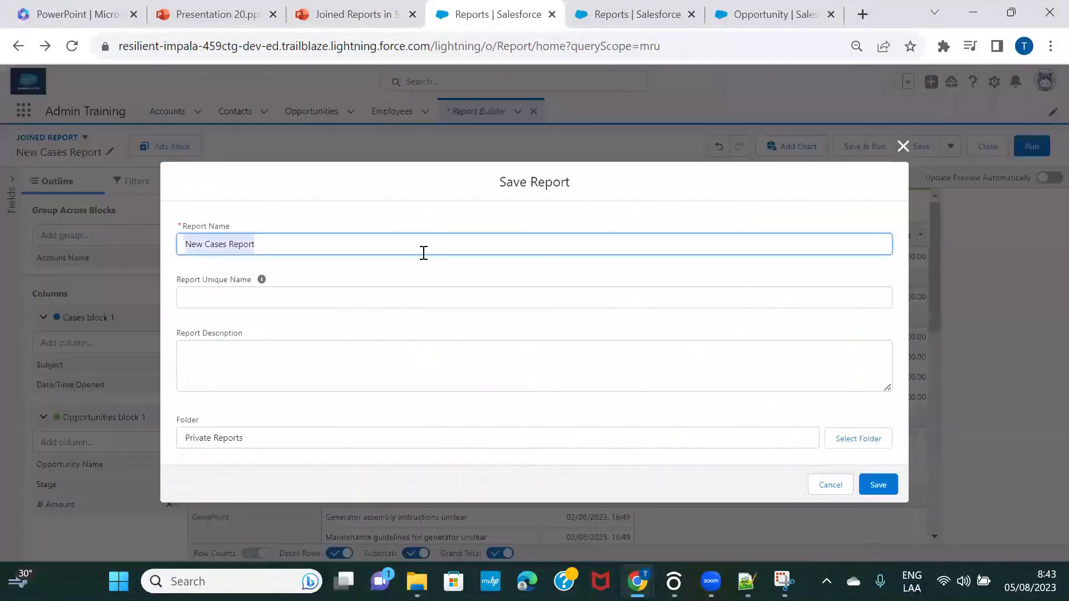
{"action": "type", "text": "Joined Re"}
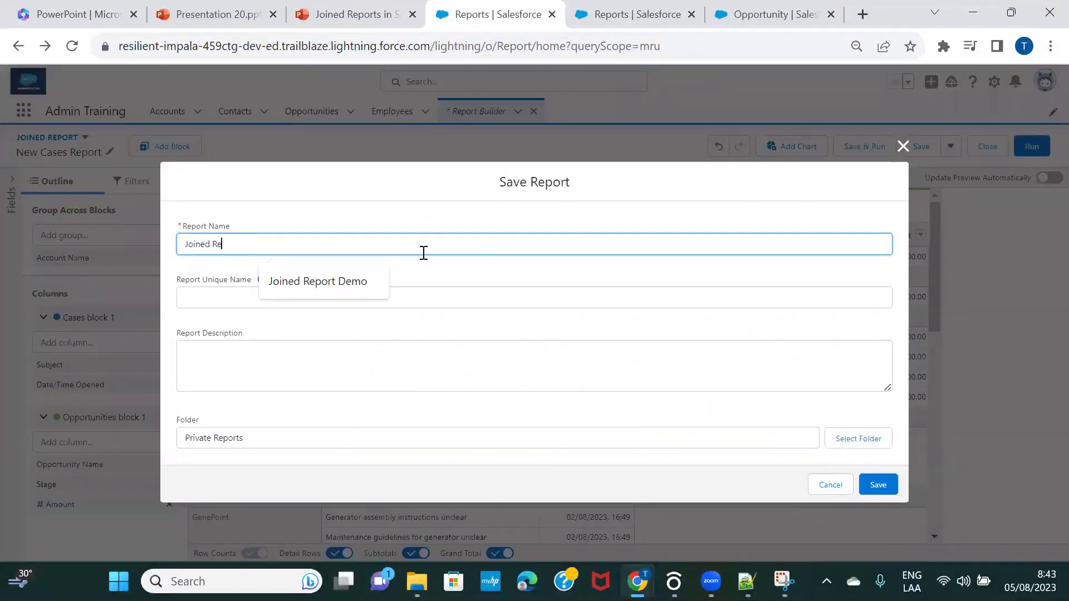
{"action": "type", "text": "port Demo"}
{"action": "left_click", "coordinate": [546, 334]}
{"action": "left_click", "coordinate": [880, 486]}
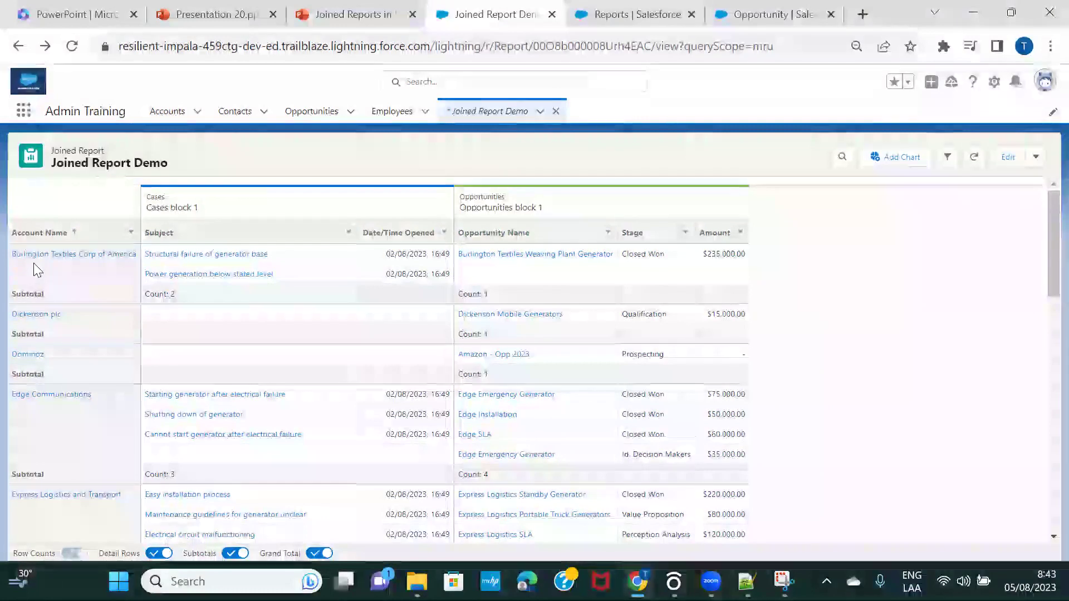
Reopen the saved report for editing, add a chart and refresh the preview
{"action": "left_click", "coordinate": [1007, 159]}
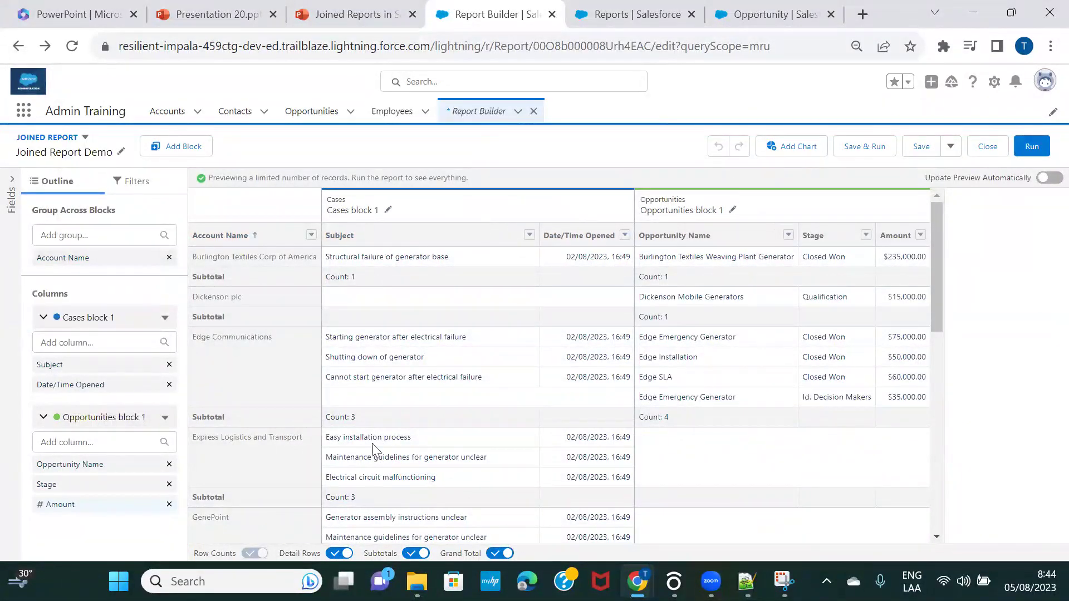
{"action": "left_click", "coordinate": [790, 146]}
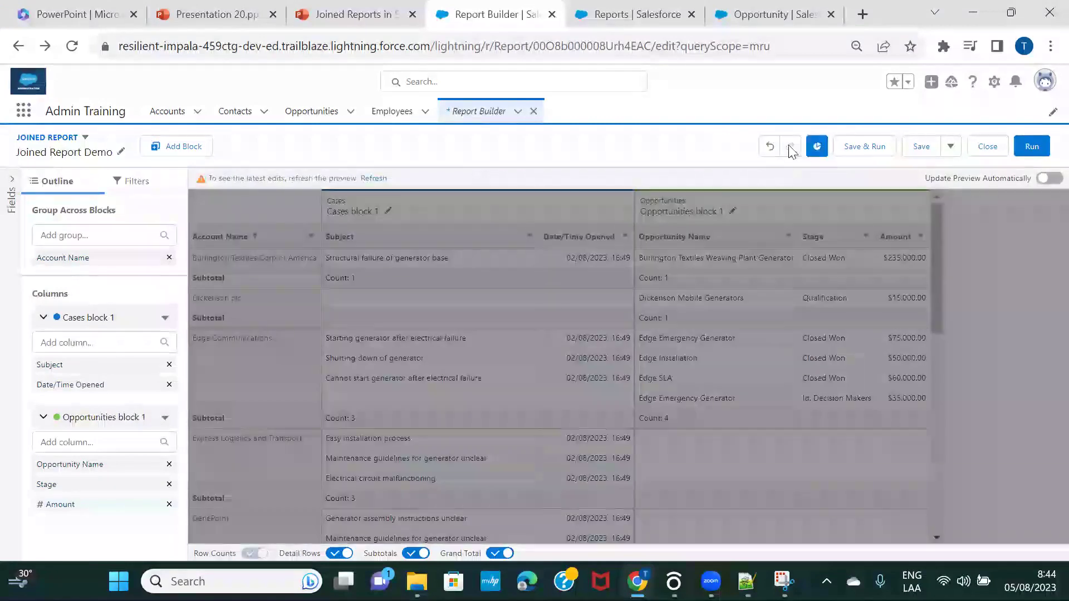
{"action": "left_click", "coordinate": [373, 178]}
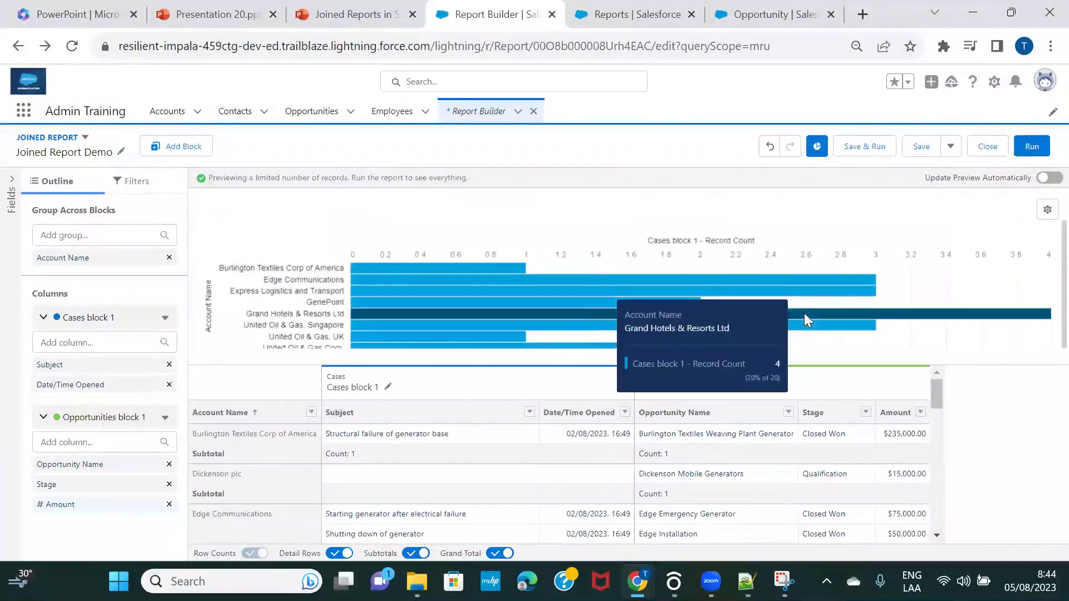
Keep Cases block 1 - Record Count on the chart's X-axis and add Opportunities block 1 - Record Count as a second measure
{"action": "left_click", "coordinate": [1047, 212]}
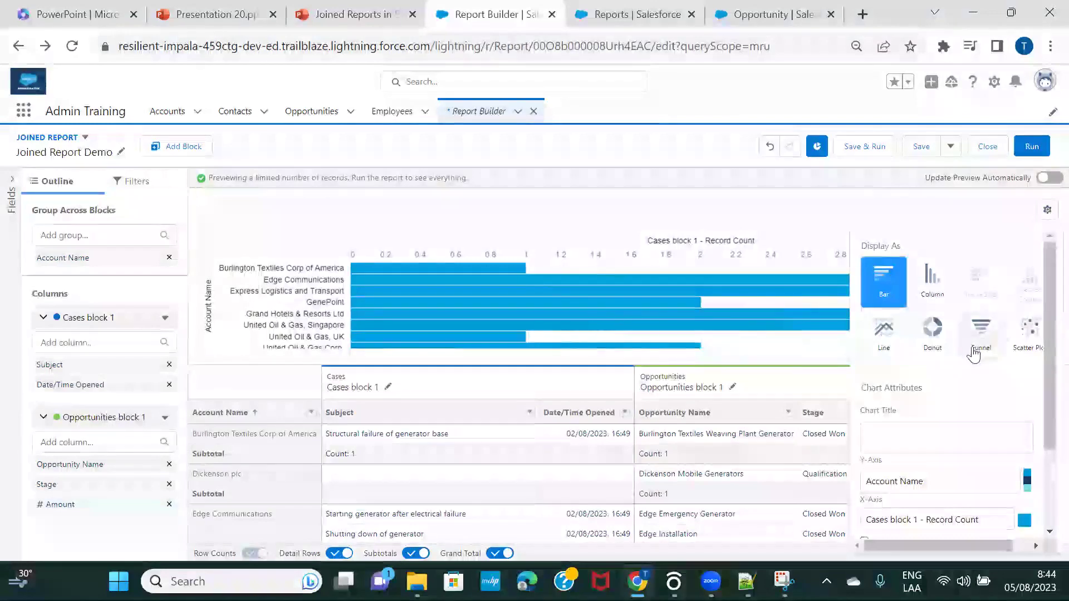
{"action": "scroll", "coordinate": [975, 353], "scroll_direction": "down", "scroll_amount": 1}
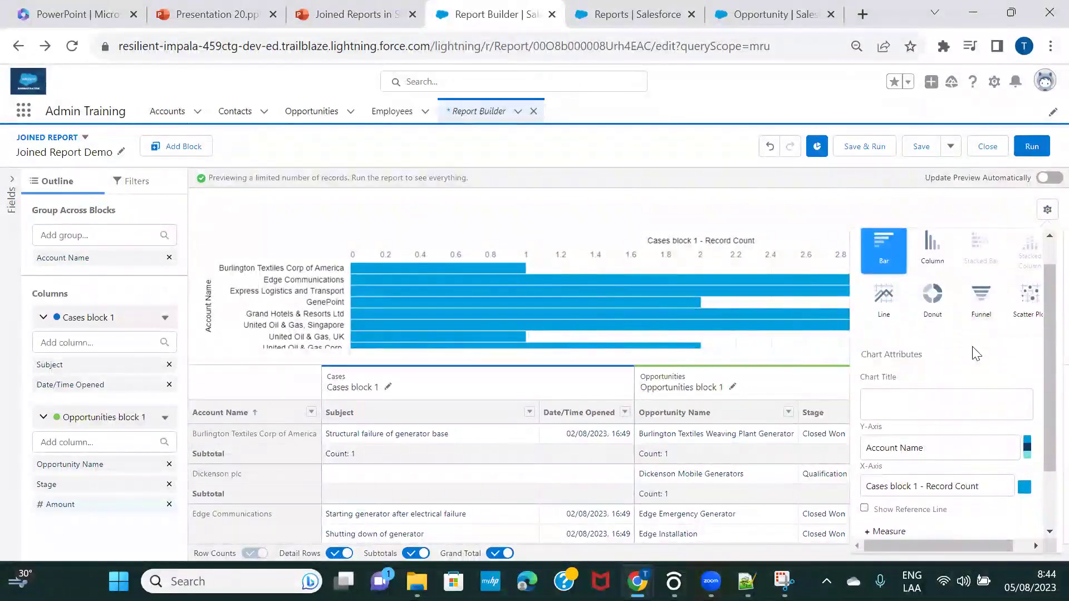
{"action": "scroll", "coordinate": [976, 354], "scroll_direction": "down", "scroll_amount": 2}
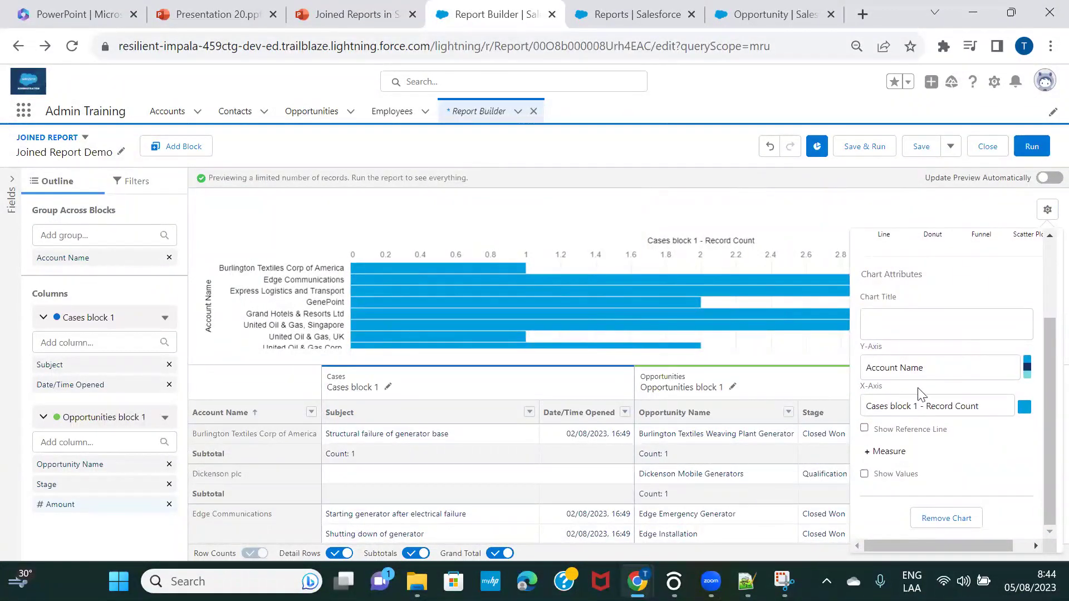
{"action": "left_click", "coordinate": [948, 406]}
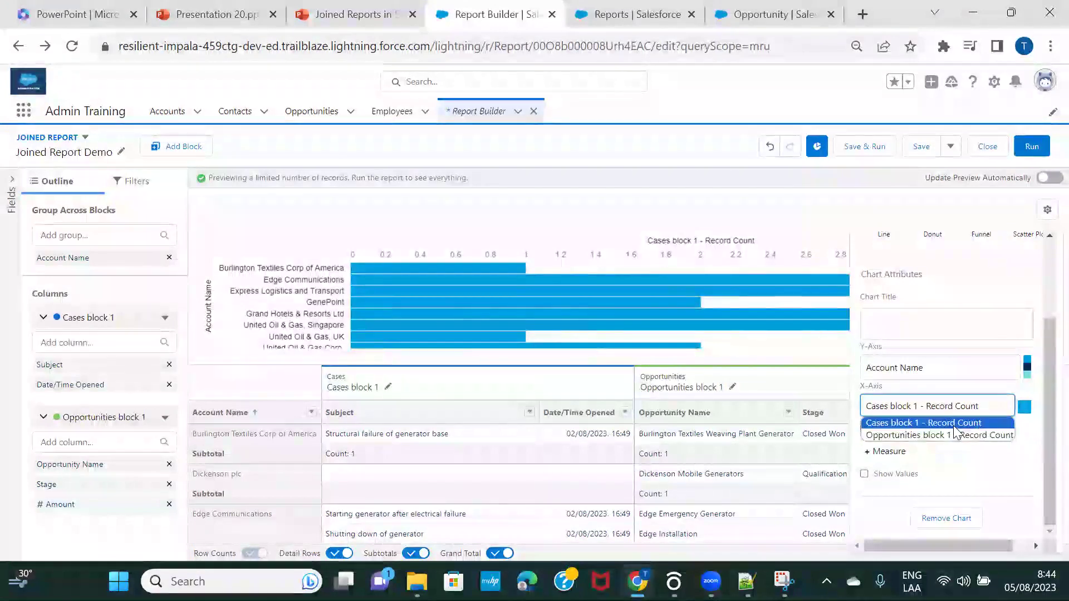
{"action": "left_click", "coordinate": [953, 425]}
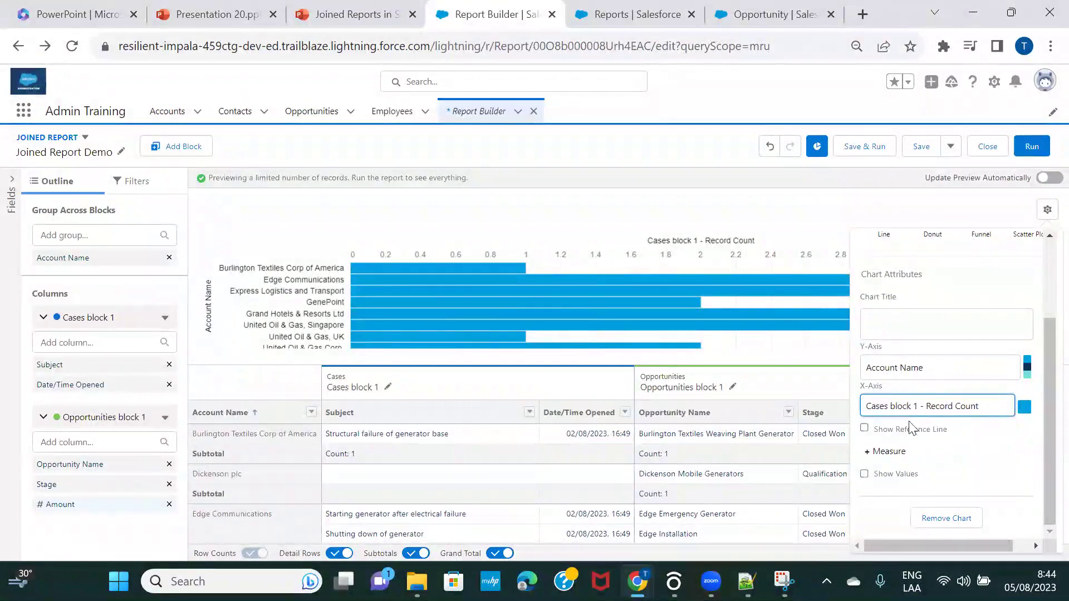
{"action": "left_click", "coordinate": [890, 452]}
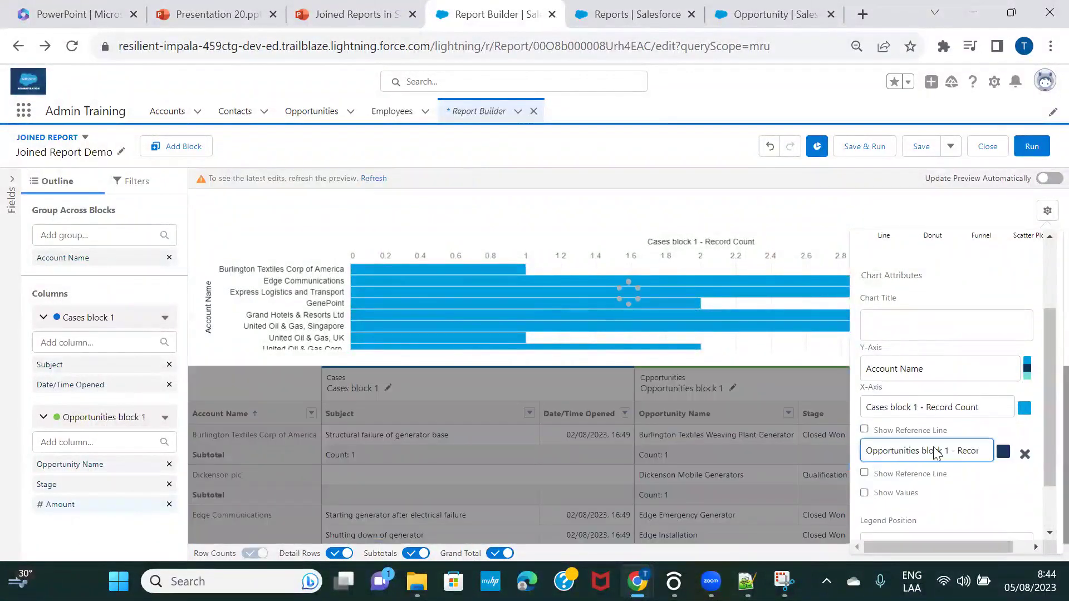
{"action": "left_click", "coordinate": [910, 457]}
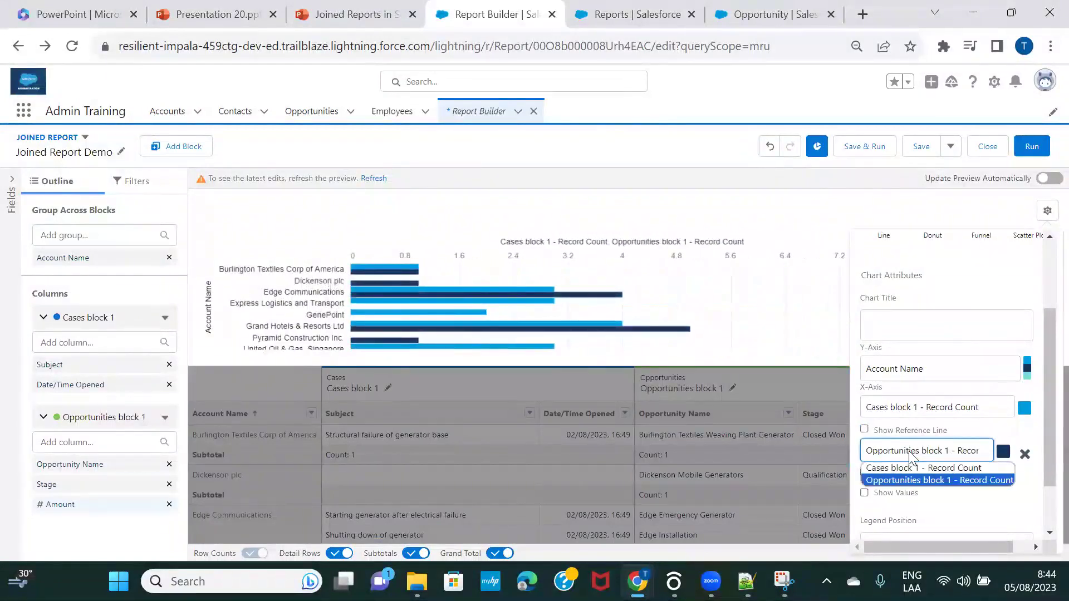
{"action": "left_click", "coordinate": [924, 476]}
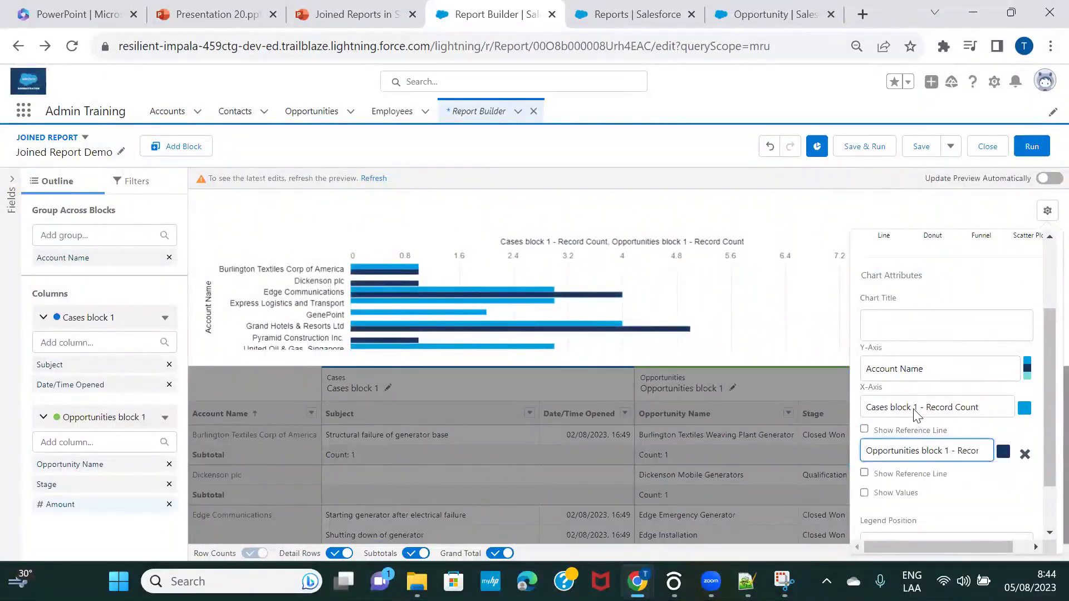
{"action": "left_click", "coordinate": [973, 479]}
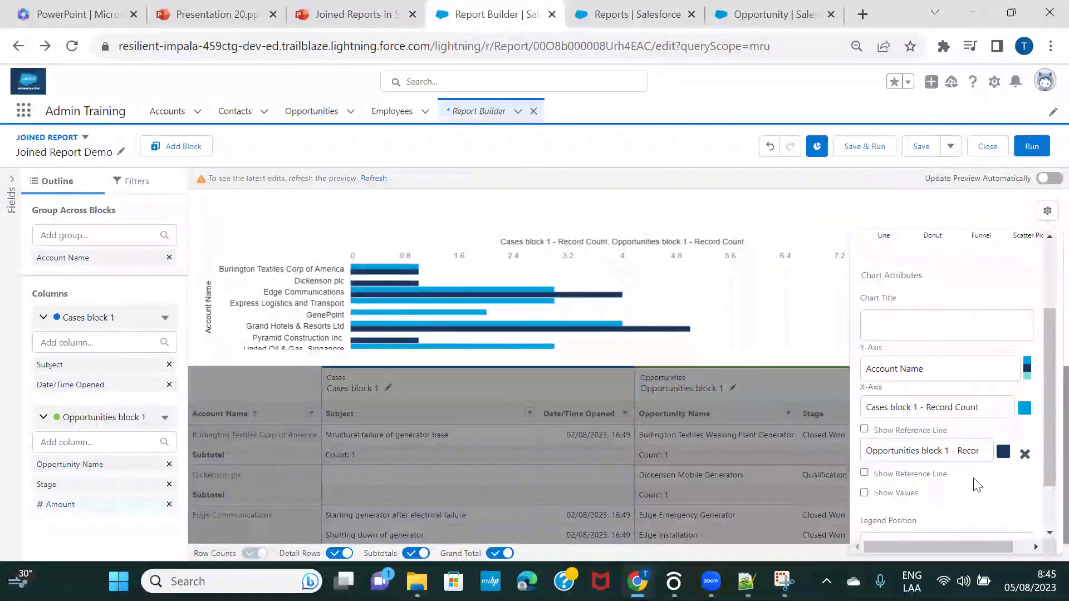
Change the chart's display type to Column, and save and run the report
{"action": "scroll", "coordinate": [957, 417], "scroll_direction": "up", "scroll_amount": 2}
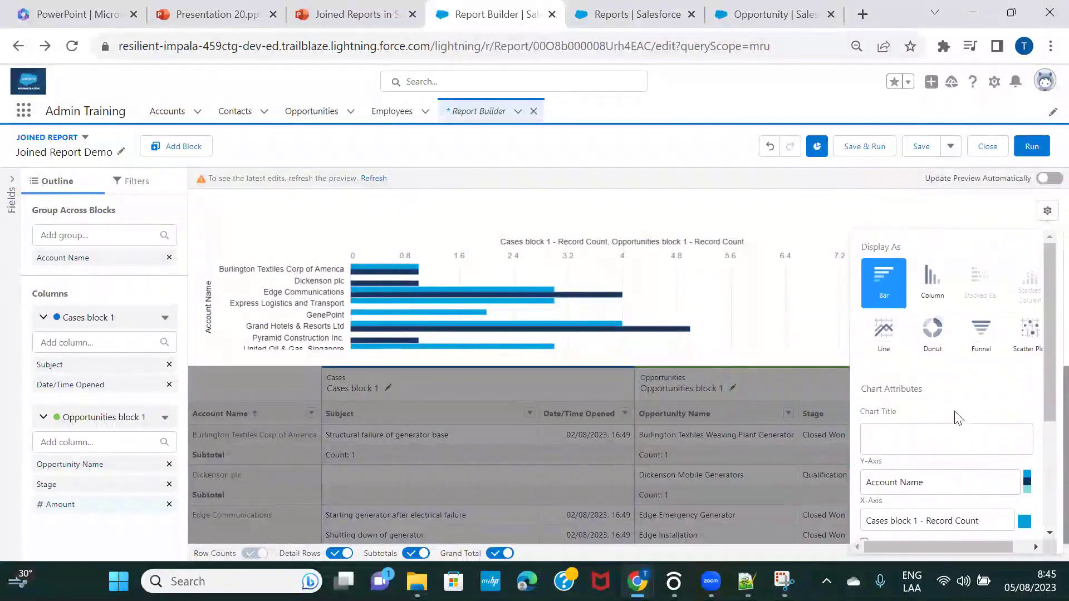
{"action": "left_click", "coordinate": [935, 299]}
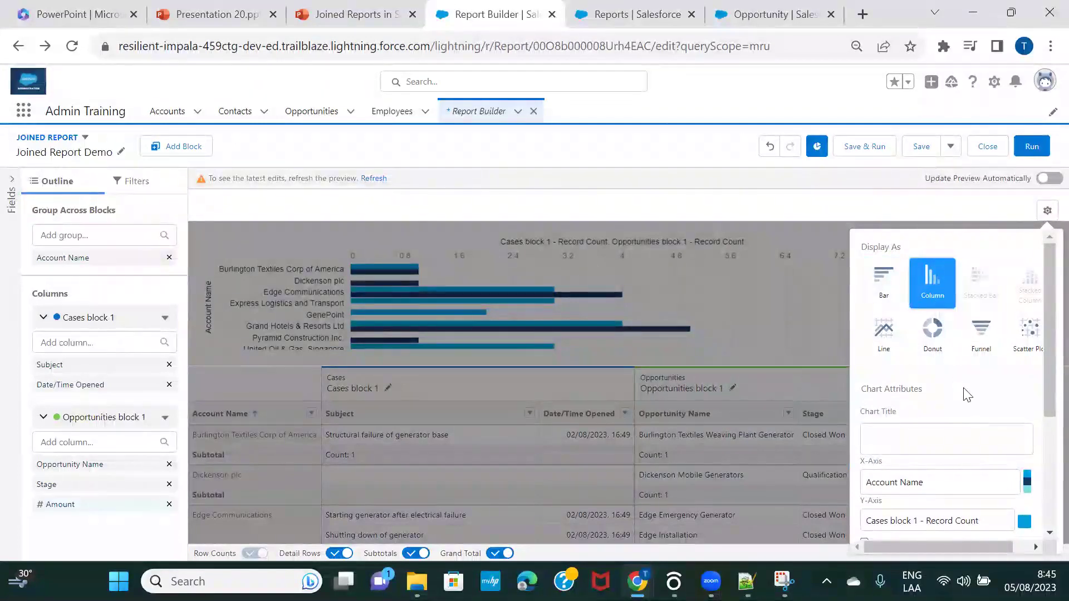
{"action": "scroll", "coordinate": [967, 394], "scroll_direction": "down", "scroll_amount": 3}
{"action": "left_click", "coordinate": [825, 374]}
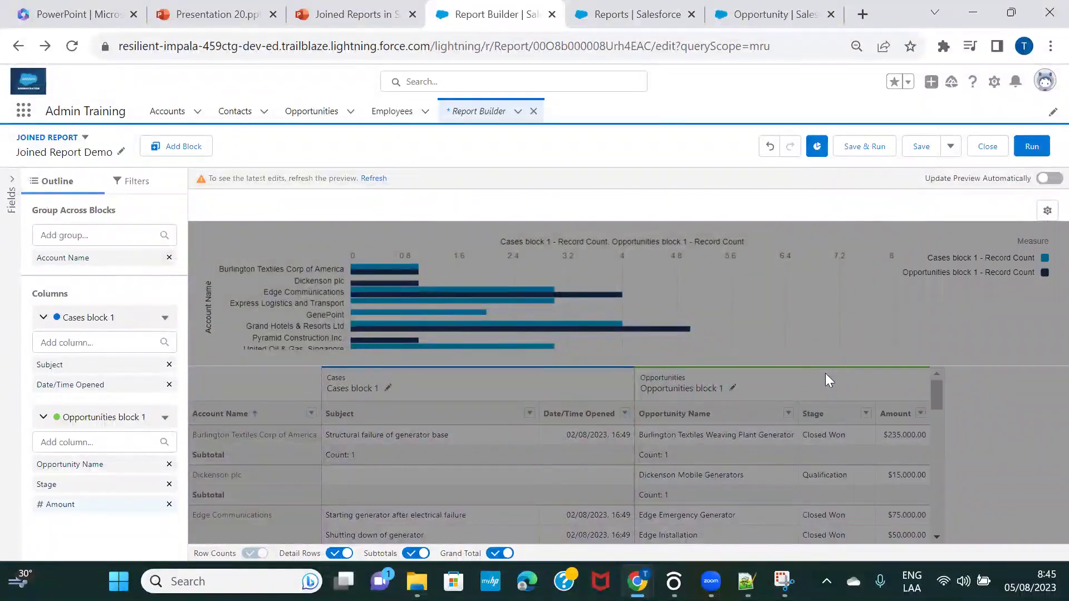
{"action": "left_click", "coordinate": [921, 147]}
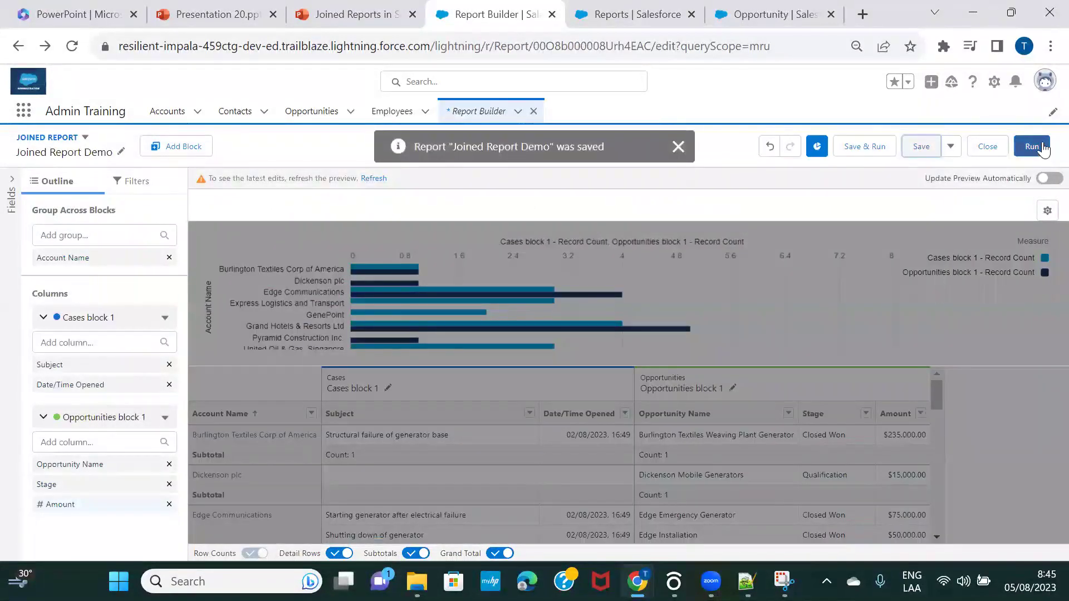
{"action": "left_click", "coordinate": [1041, 146]}
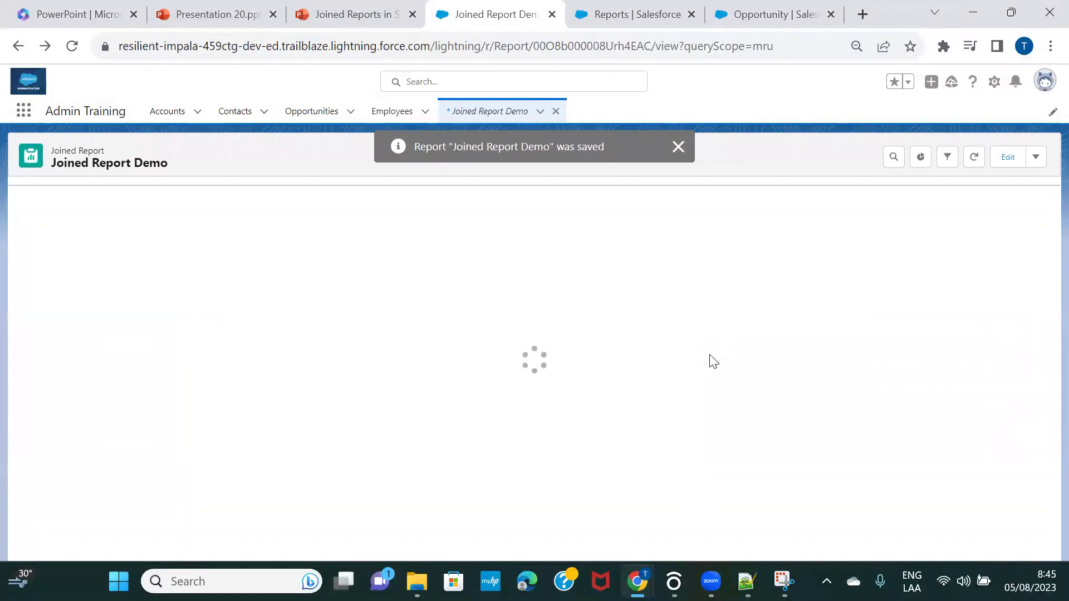
Dismiss the save notification and examine the column chart's case and opportunity bars for each account
{"action": "left_click", "coordinate": [680, 147]}
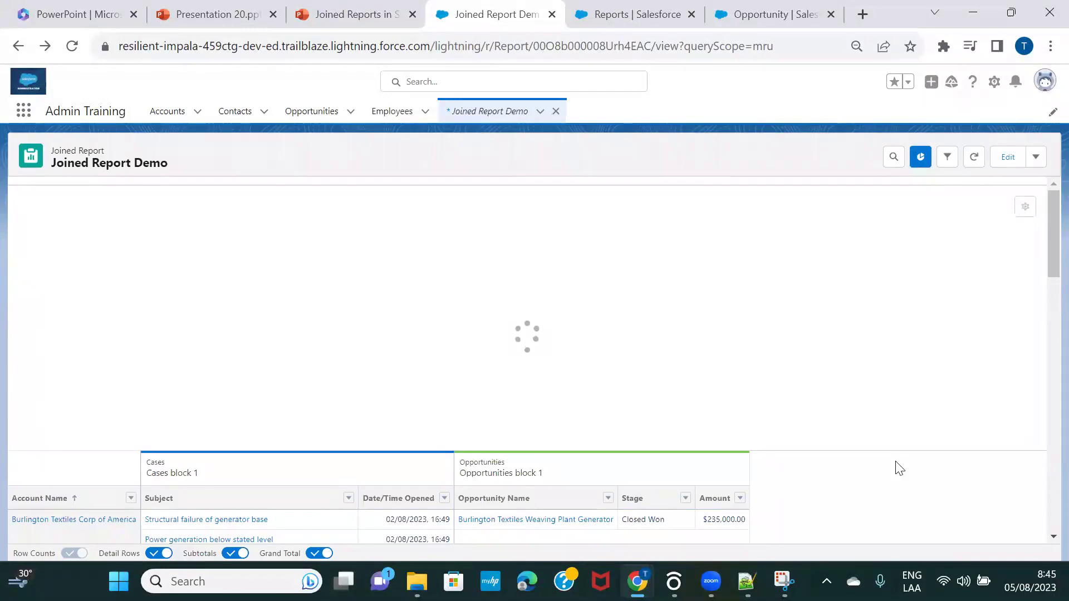
{"action": "scroll", "coordinate": [899, 469], "scroll_direction": "down", "scroll_amount": 10}
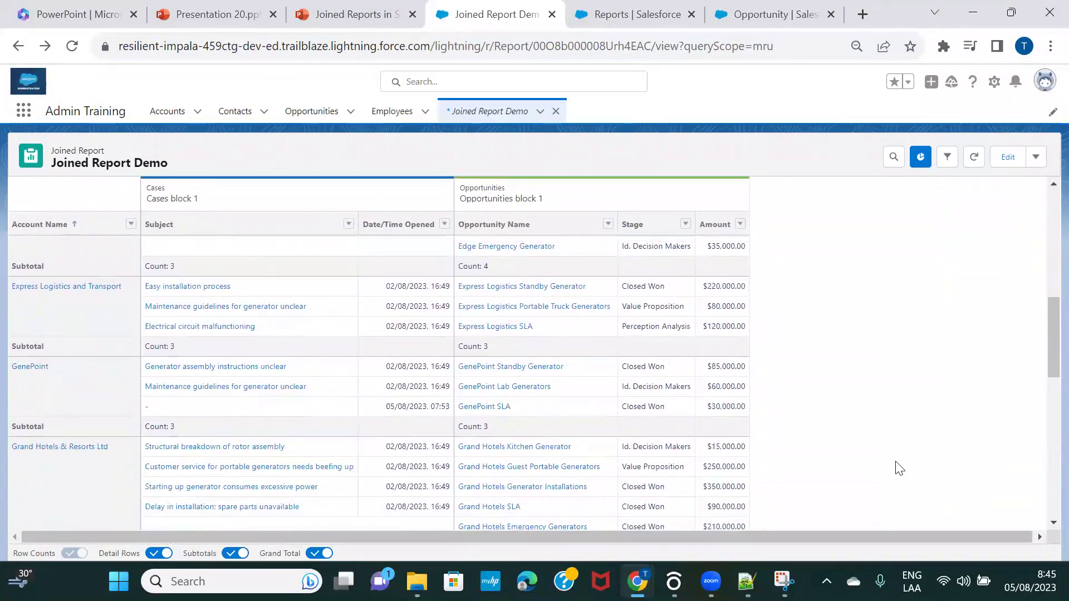
{"action": "scroll", "coordinate": [899, 469], "scroll_direction": "up", "scroll_amount": 8}
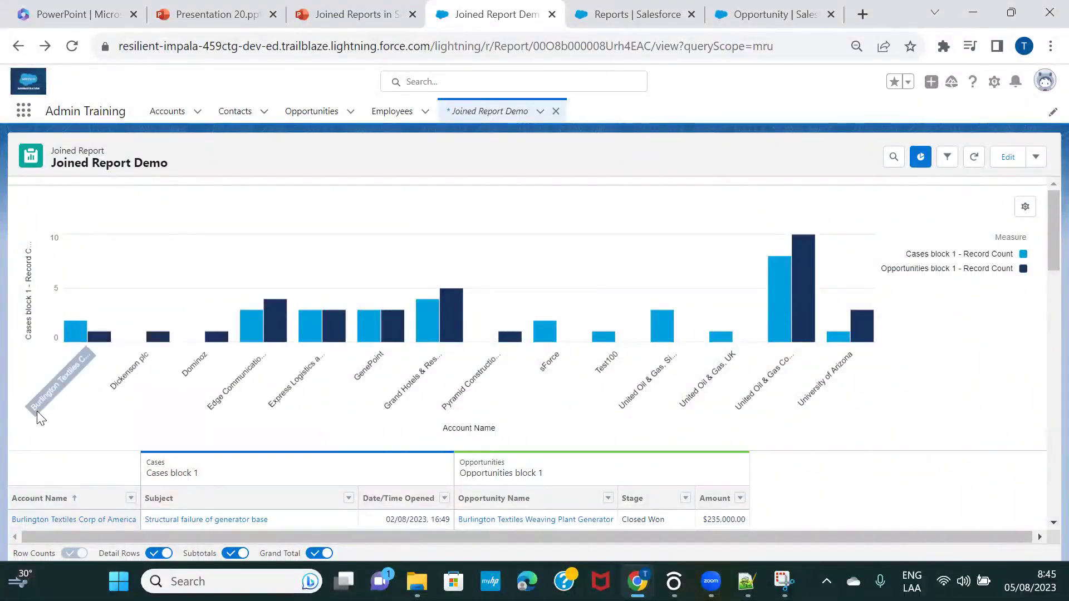
{"action": "mouse_move", "coordinate": [74, 335]}
{"action": "mouse_move", "coordinate": [105, 340]}
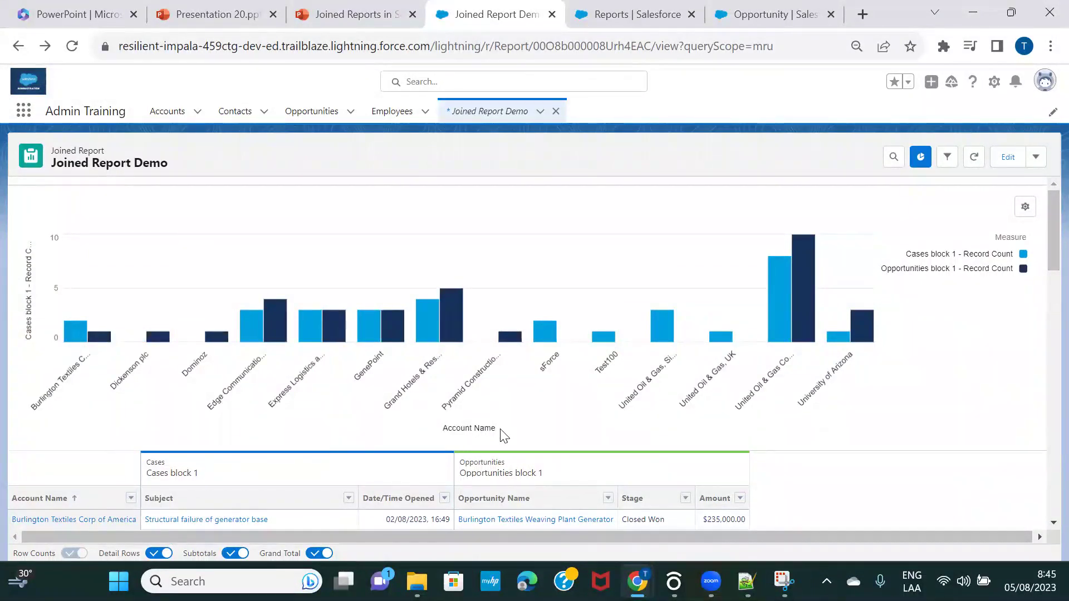
{"action": "scroll", "coordinate": [933, 448], "scroll_direction": "down", "scroll_amount": 1}
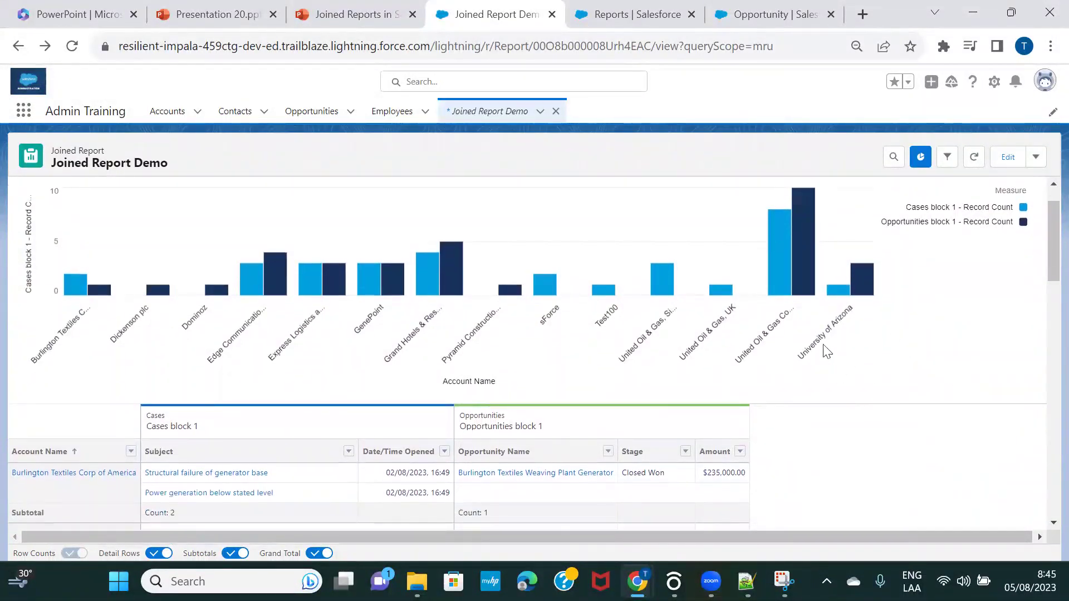
{"action": "scroll", "coordinate": [952, 358], "scroll_direction": "down", "scroll_amount": 3}
{"action": "scroll", "coordinate": [955, 359], "scroll_direction": "down", "scroll_amount": 10}
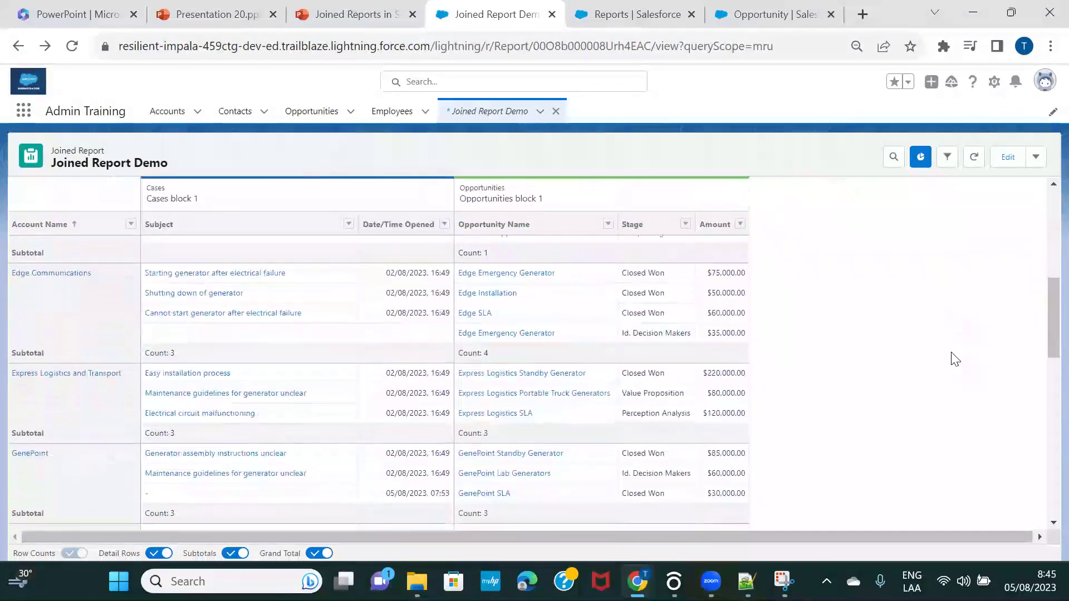
{"action": "scroll", "coordinate": [955, 359], "scroll_direction": "up", "scroll_amount": 12}
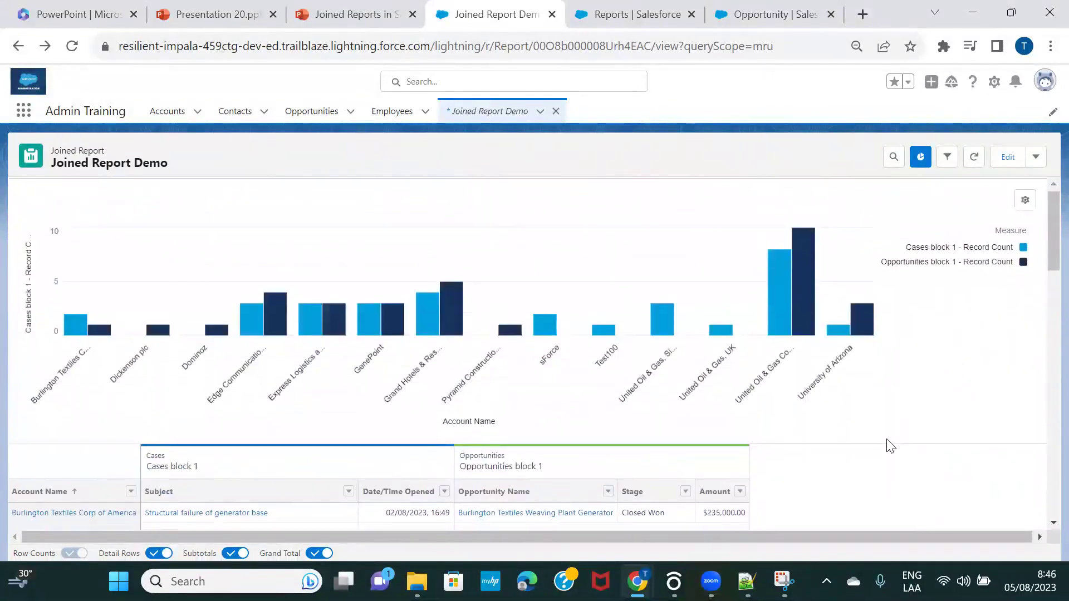
Compare the Cases and Opportunities rows and subtotal counts for each account through to the grand total
{"action": "scroll", "coordinate": [889, 444], "scroll_direction": "down", "scroll_amount": 3}
{"action": "scroll", "coordinate": [889, 445], "scroll_direction": "down", "scroll_amount": 2}
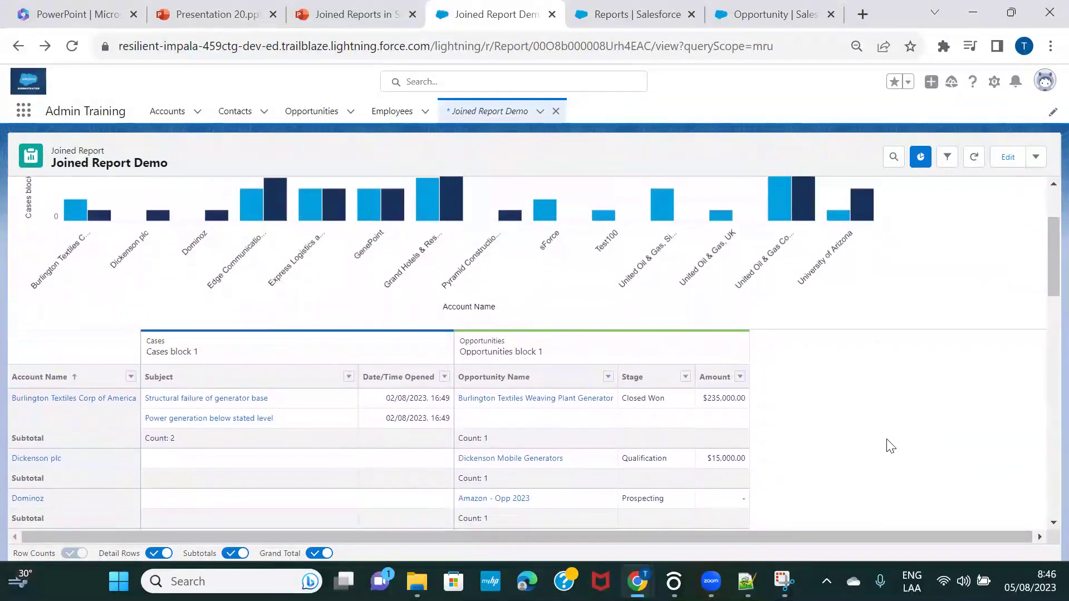
{"action": "scroll", "coordinate": [890, 445], "scroll_direction": "down", "scroll_amount": 15}
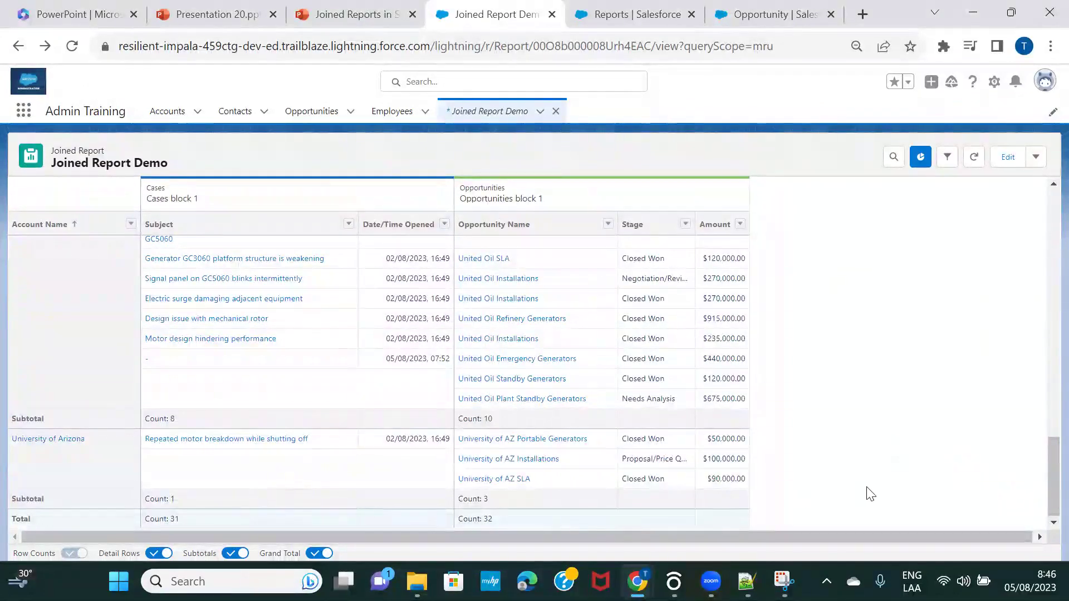
{"action": "scroll", "coordinate": [866, 492], "scroll_direction": "up", "scroll_amount": 5}
{"action": "scroll", "coordinate": [870, 494], "scroll_direction": "up", "scroll_amount": 10}
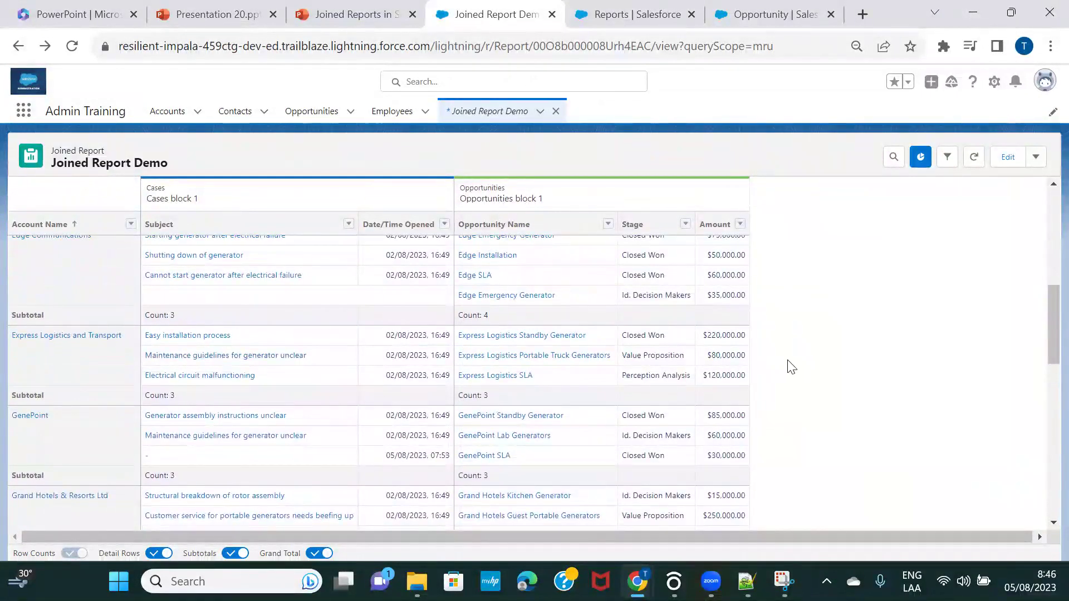
{"action": "scroll", "coordinate": [790, 364], "scroll_direction": "up", "scroll_amount": 3}
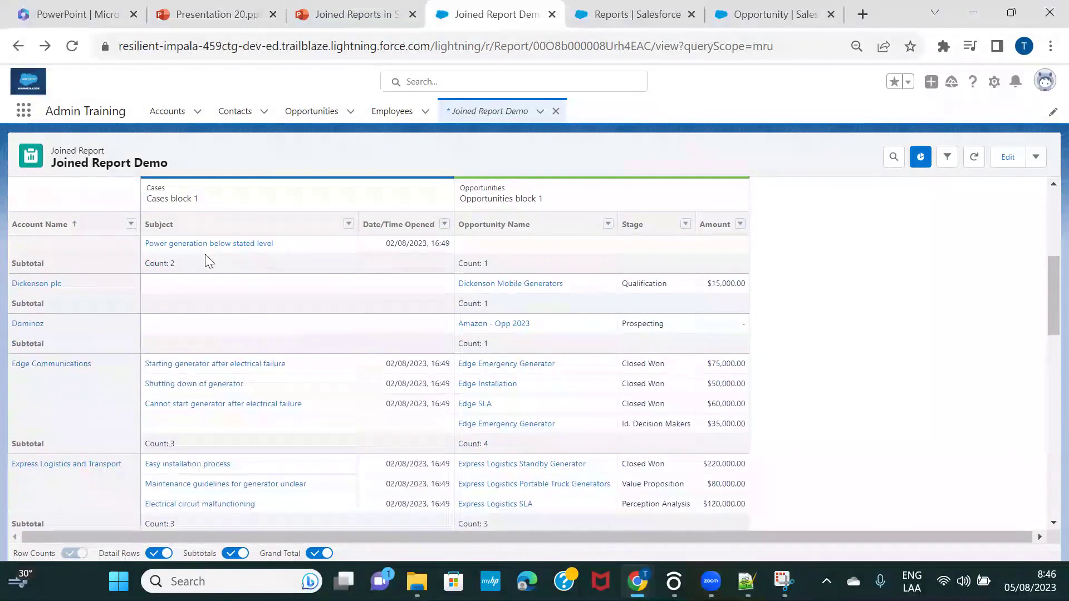
{"action": "scroll", "coordinate": [606, 282], "scroll_direction": "up", "scroll_amount": 3}
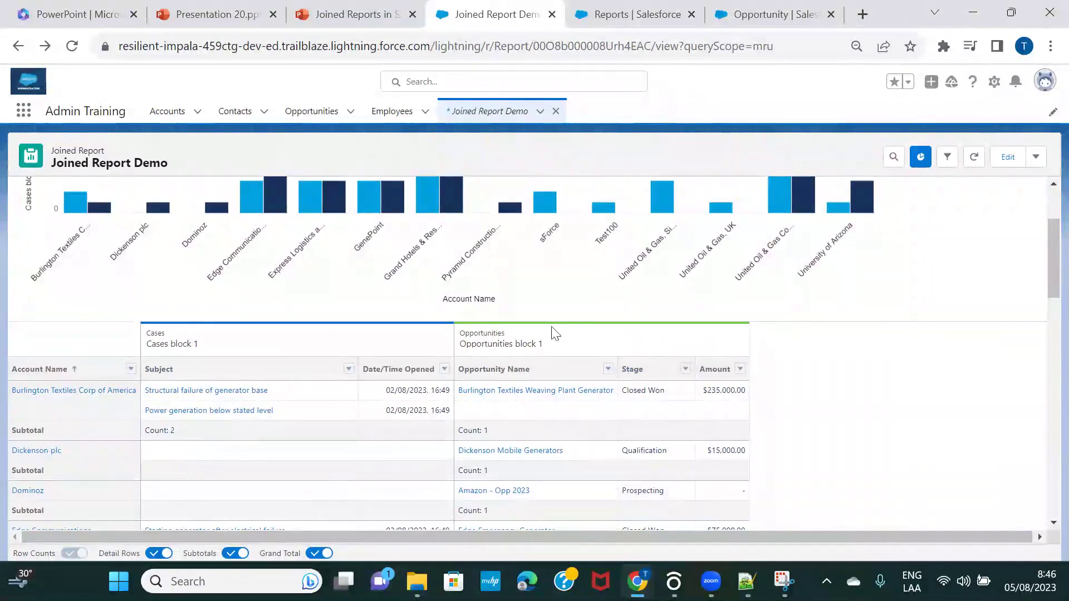
{"action": "scroll", "coordinate": [385, 424], "scroll_direction": "down", "scroll_amount": 1}
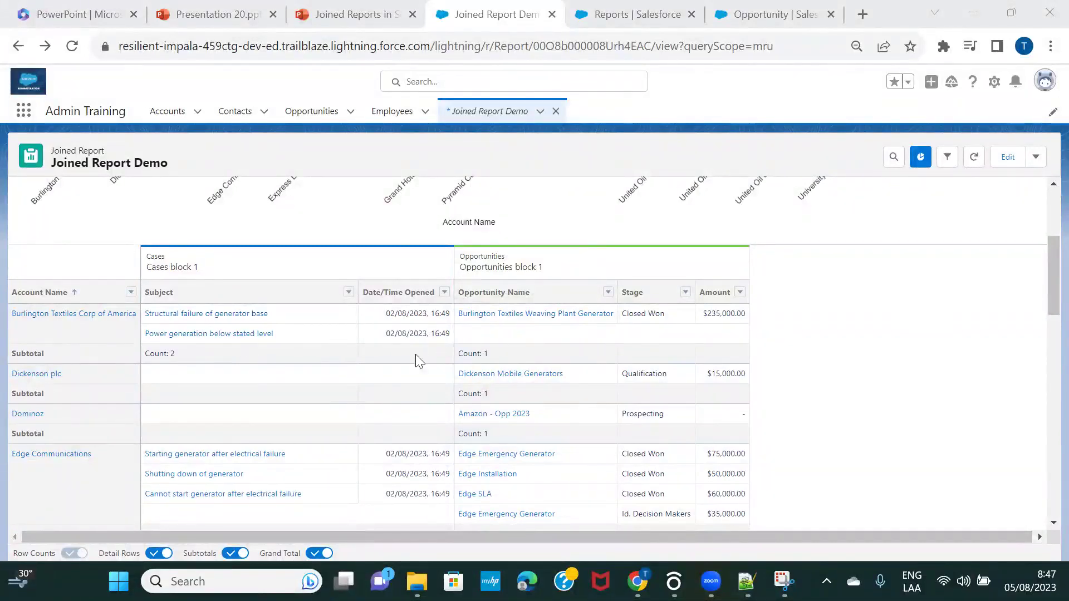
{"action": "scroll", "coordinate": [349, 383], "scroll_direction": "down", "scroll_amount": 1}
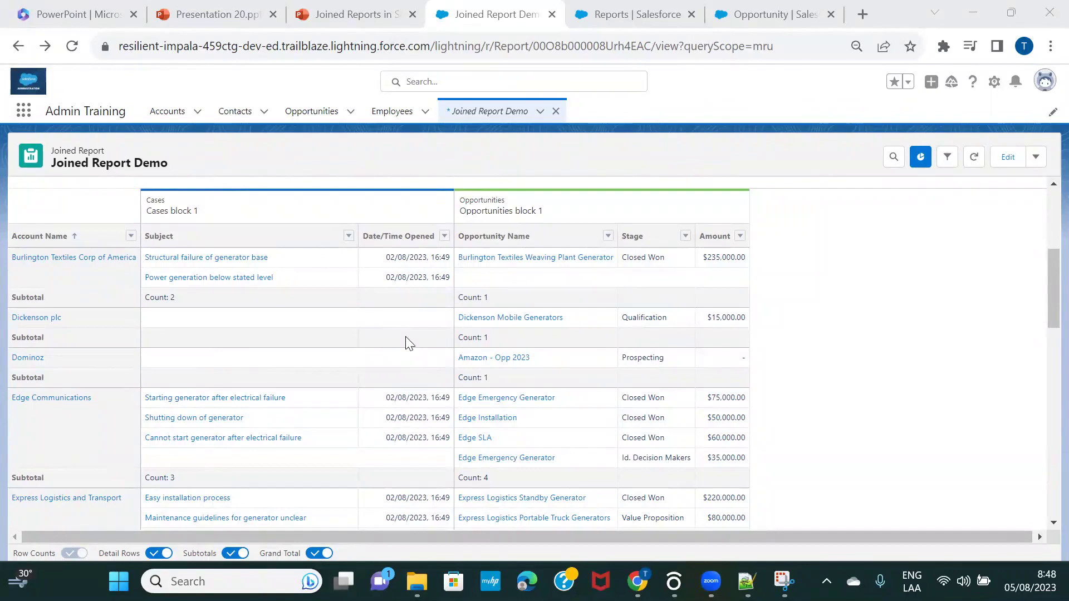
{"action": "scroll", "coordinate": [405, 343], "scroll_direction": "down", "scroll_amount": 1}
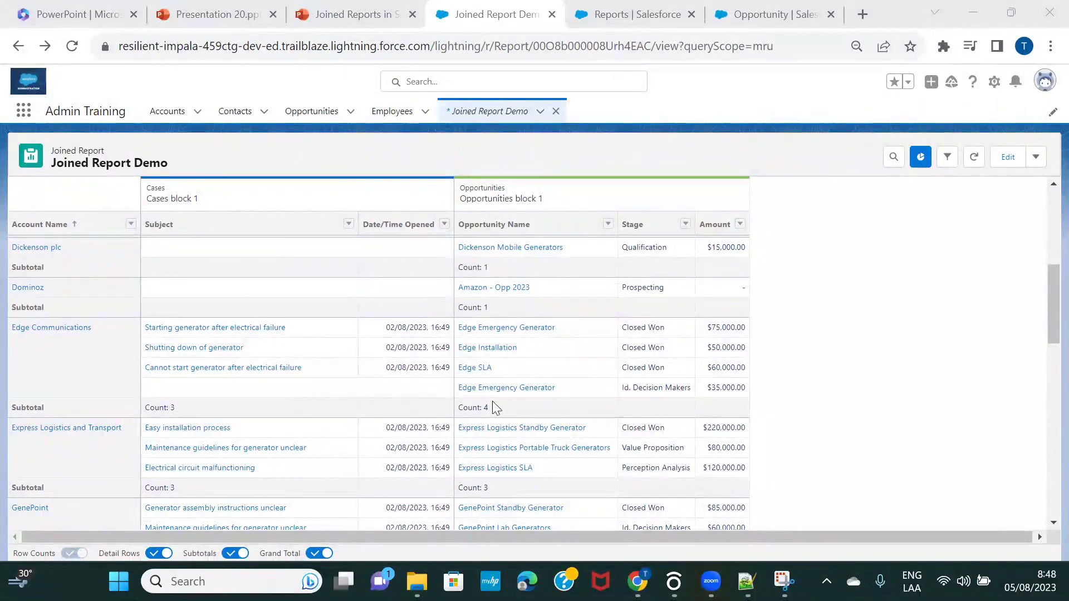
{"action": "scroll", "coordinate": [892, 337], "scroll_direction": "up", "scroll_amount": 6}
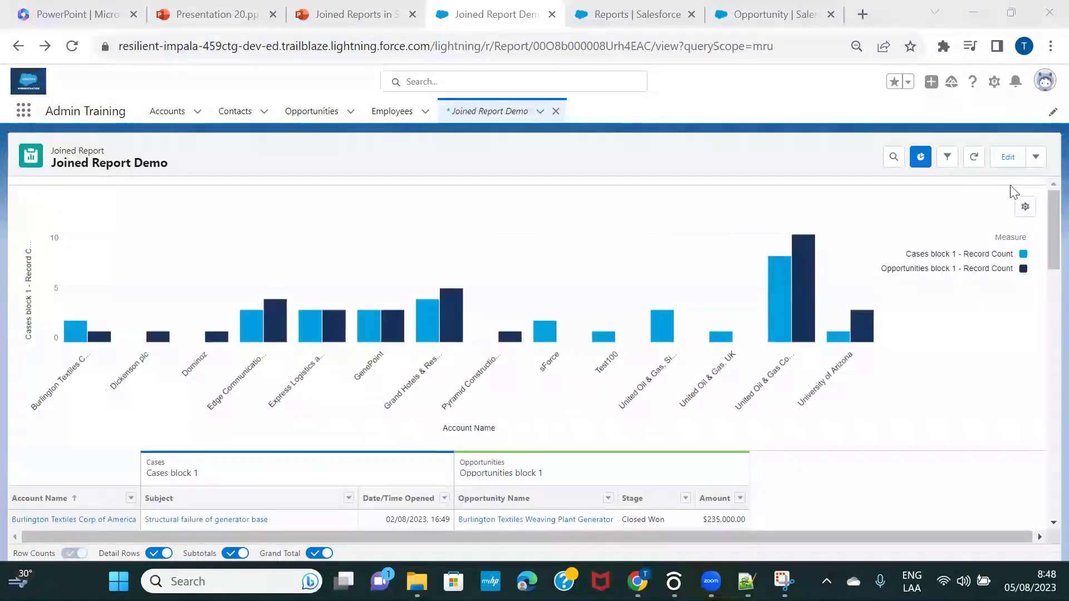
Reopen the report for editing and start a cross-block summary formula on Cases block 1
{"action": "left_click", "coordinate": [1007, 158]}
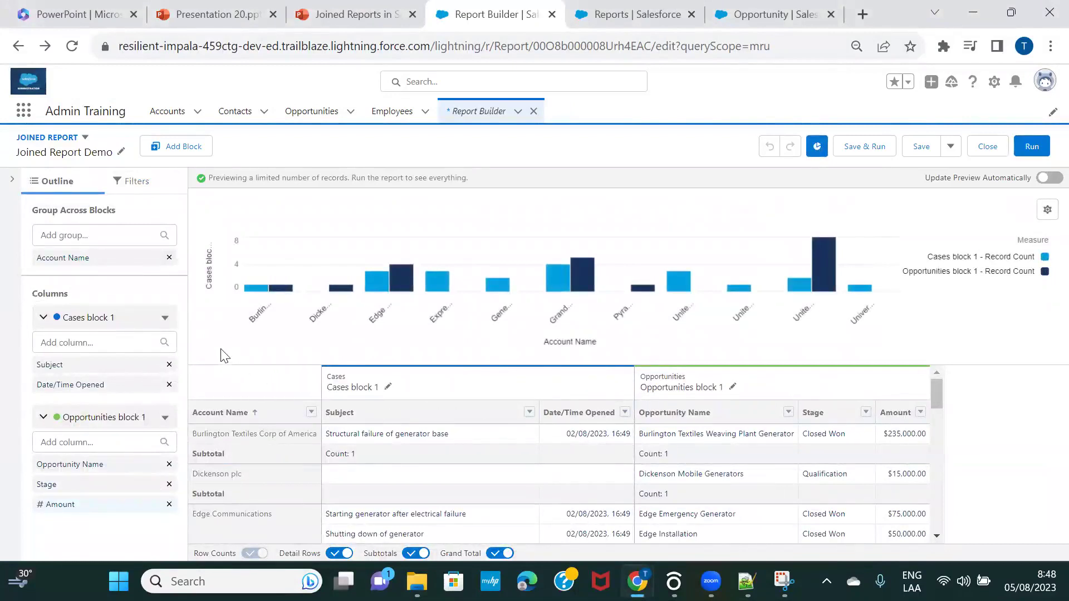
{"action": "left_click", "coordinate": [12, 179]}
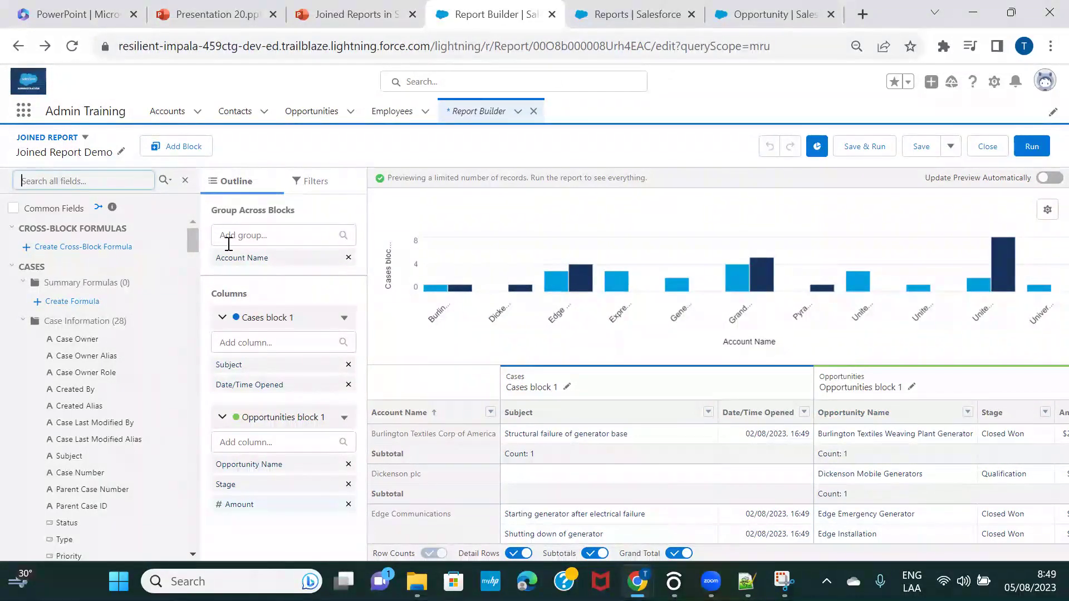
{"action": "left_click", "coordinate": [185, 180]}
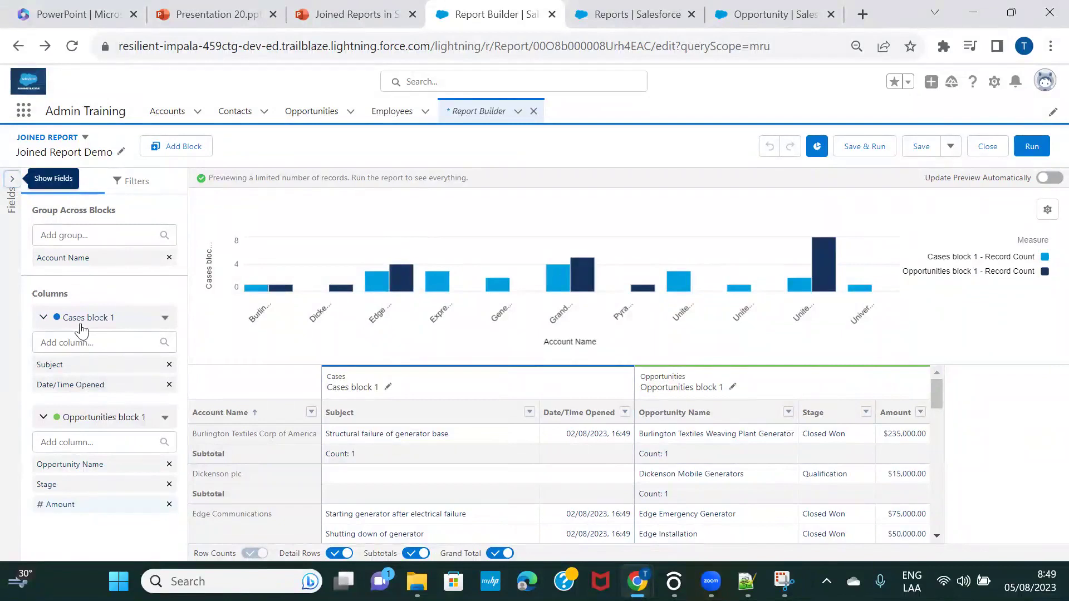
{"action": "left_click", "coordinate": [163, 319]}
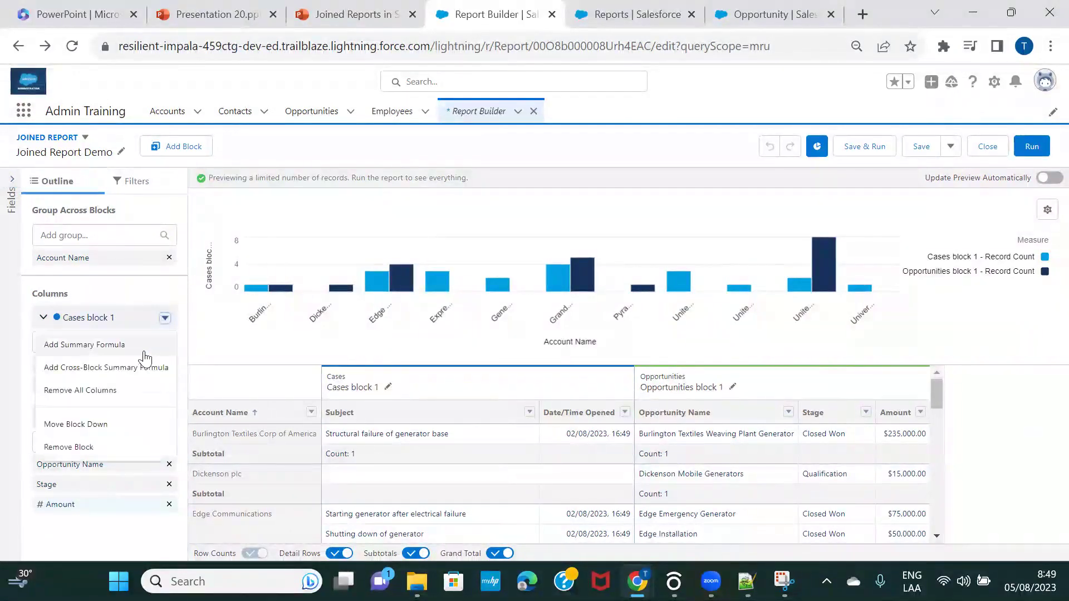
{"action": "left_click", "coordinate": [122, 370]}
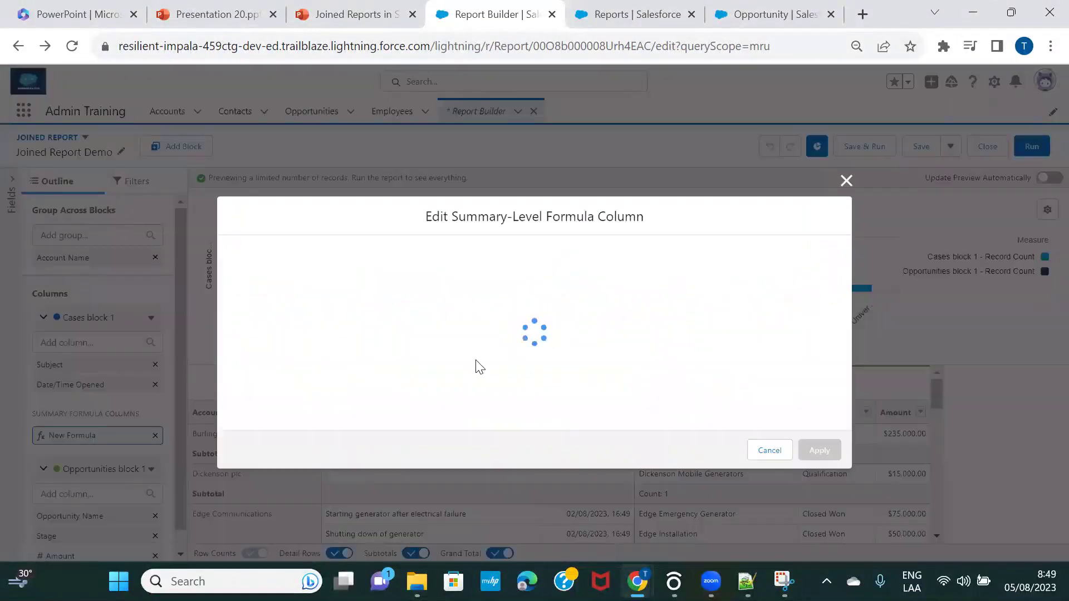
Name the formula column "Opportunity and Cases Count" and set its decimal points to 0
{"action": "type", "text": "Opportunity and"}
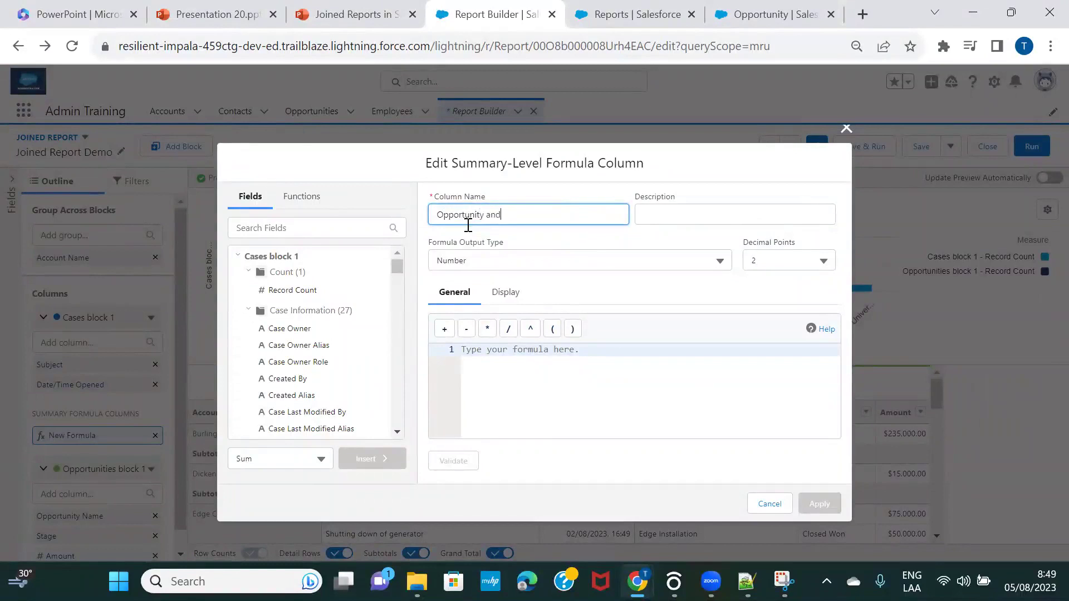
{"action": "type", "text": " Cases COumn"}
{"action": "key", "text": "BackSpace"}
{"action": "key", "text": "BackSpace"}
{"action": "key", "text": "BackSpace"}
{"action": "type", "text": "ount"}
{"action": "left_click", "coordinate": [615, 245]}
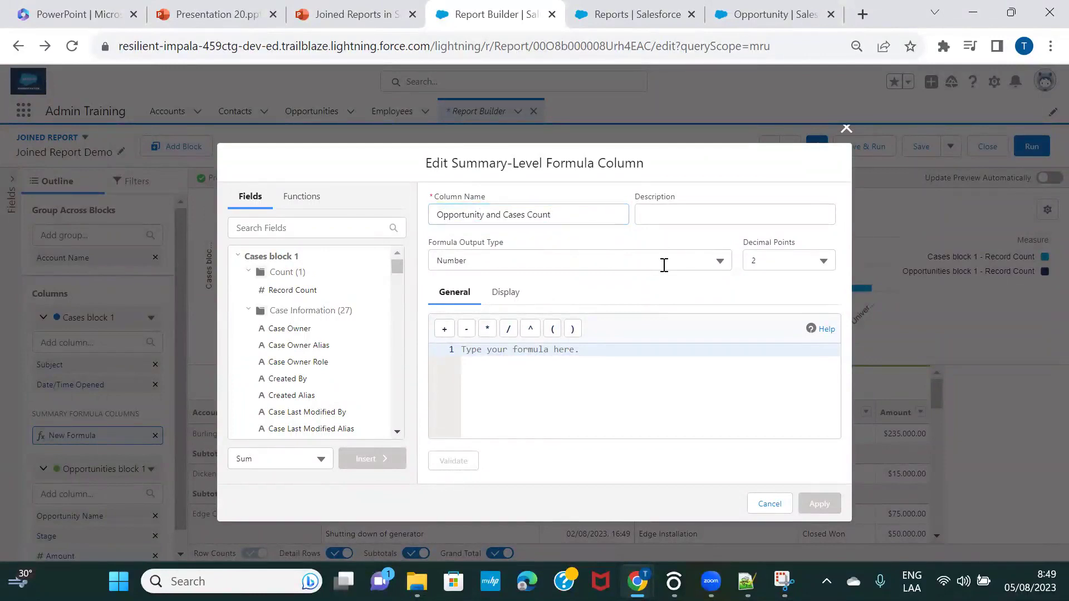
{"action": "left_click", "coordinate": [778, 260]}
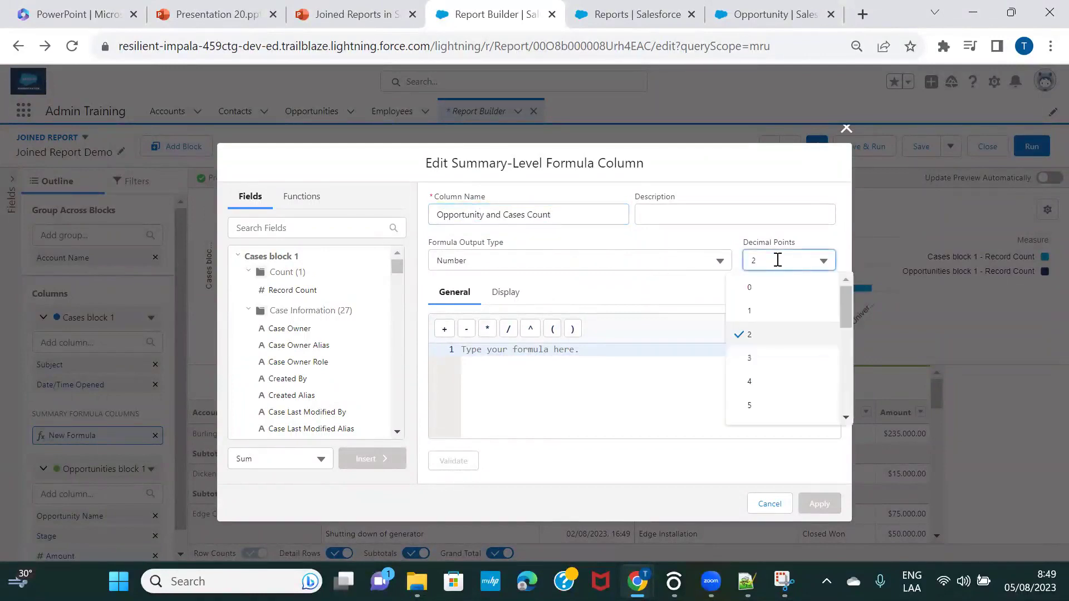
{"action": "left_click", "coordinate": [753, 289]}
Build the formula B0#RowCount + B1#RowCount from the two blocks' Record Count fields and apply it
{"action": "left_click", "coordinate": [305, 226]}
{"action": "type", "text": "reco"}
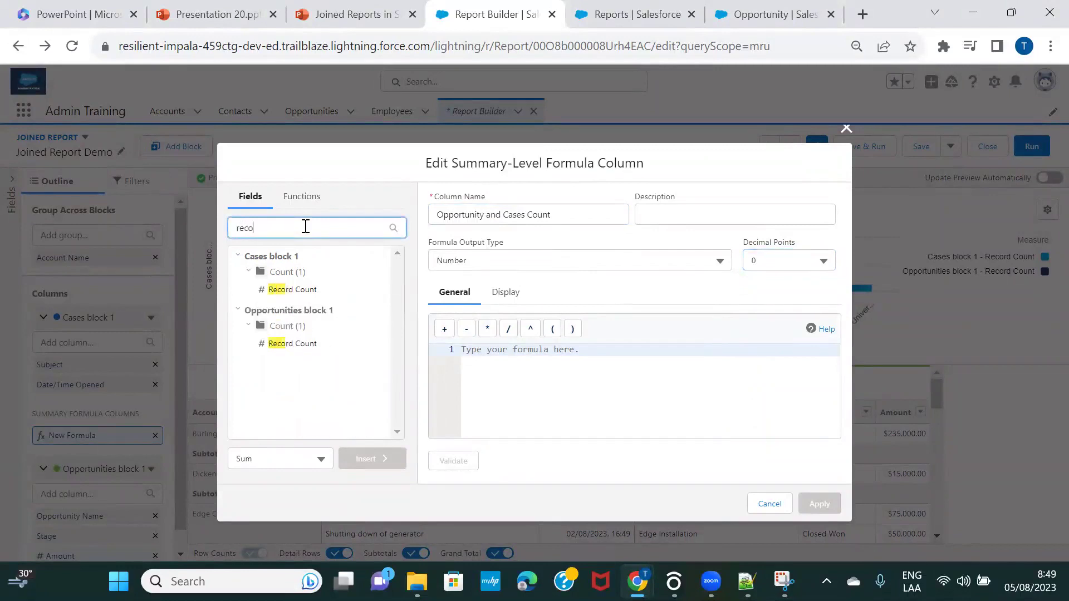
{"action": "left_click", "coordinate": [295, 294]}
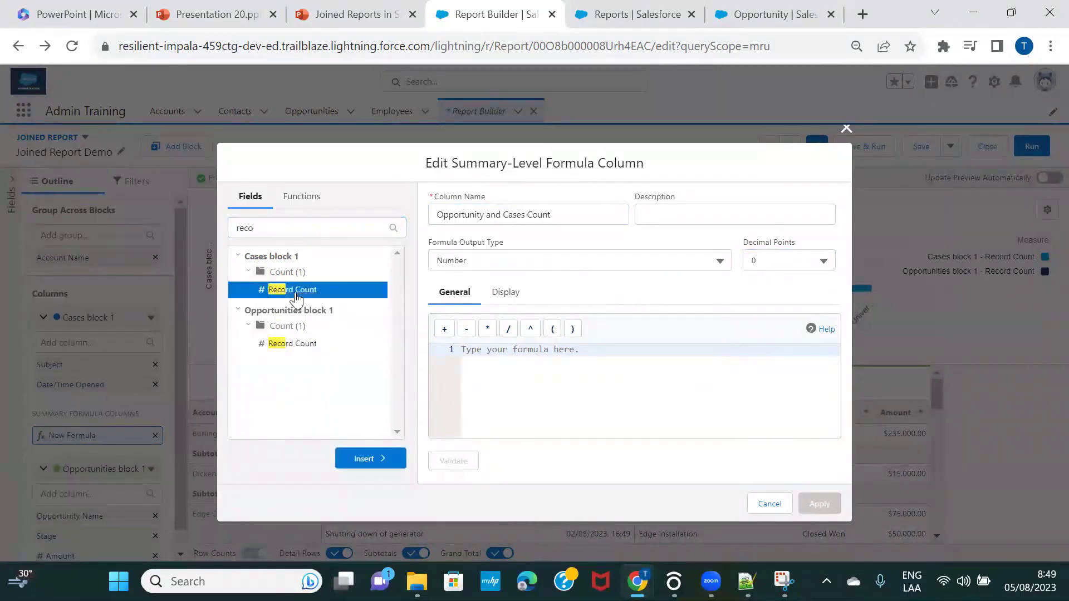
{"action": "left_click", "coordinate": [360, 460]}
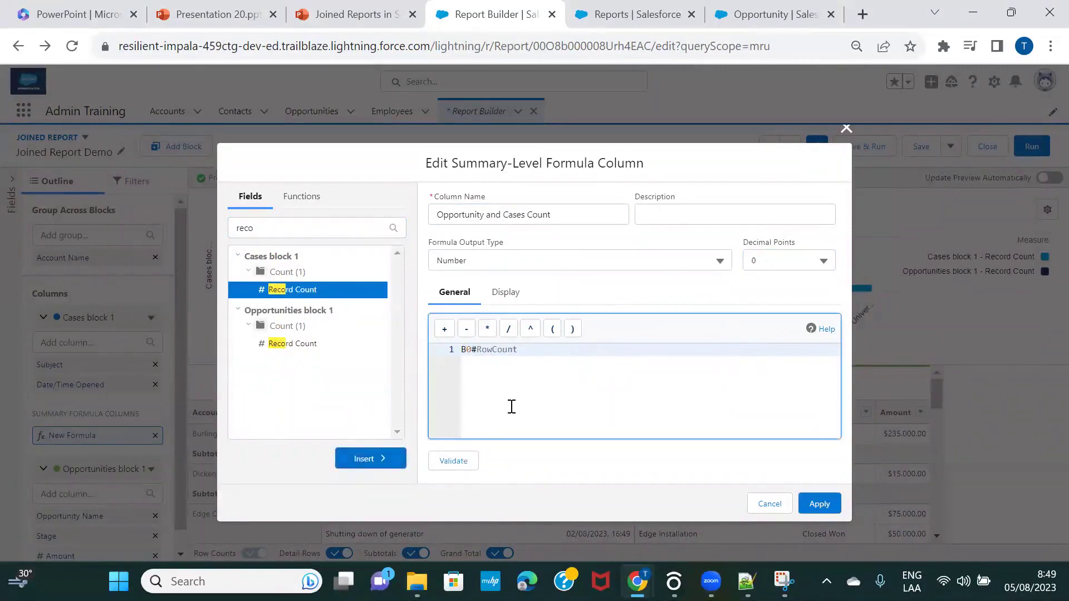
{"action": "left_click", "coordinate": [290, 345]}
{"action": "left_click", "coordinate": [370, 460]}
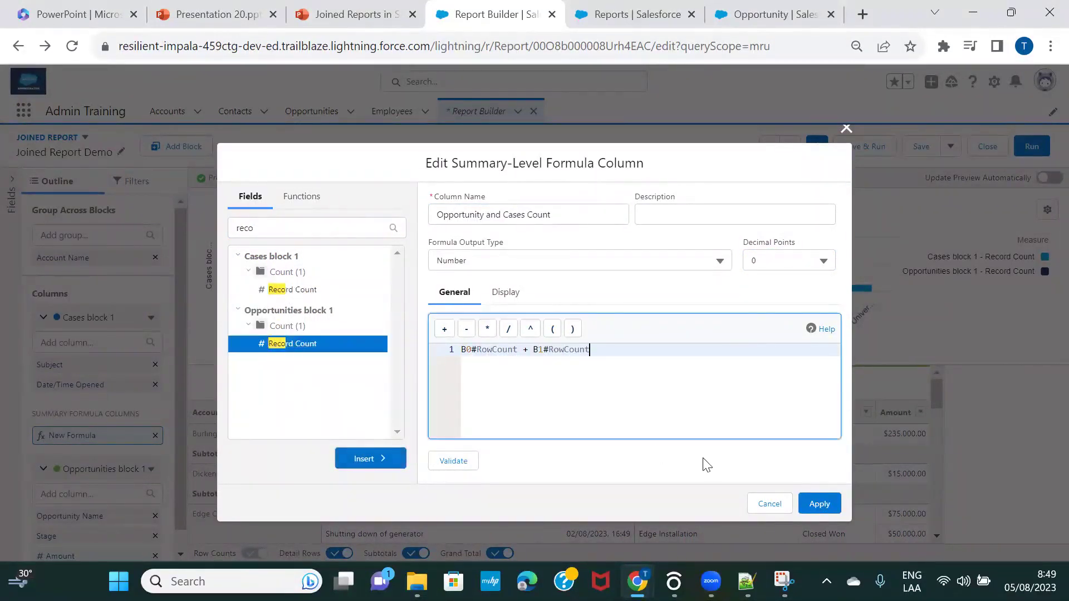
{"action": "left_click", "coordinate": [819, 504]}
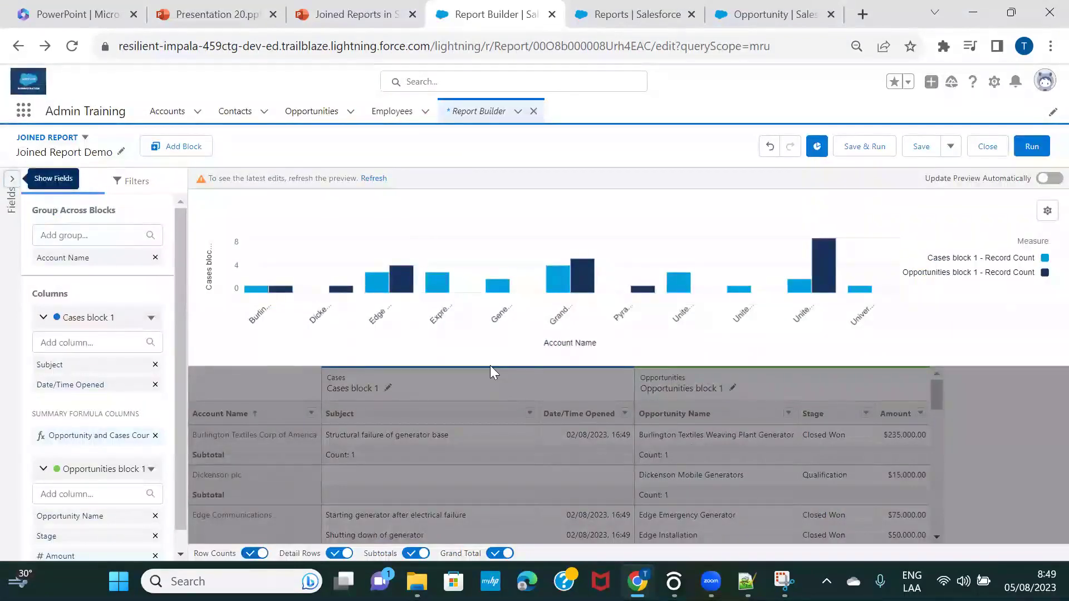
Refresh the preview, then save and run the report to review the Opportunity and Cases Count subtotals per account
{"action": "left_click", "coordinate": [374, 180]}
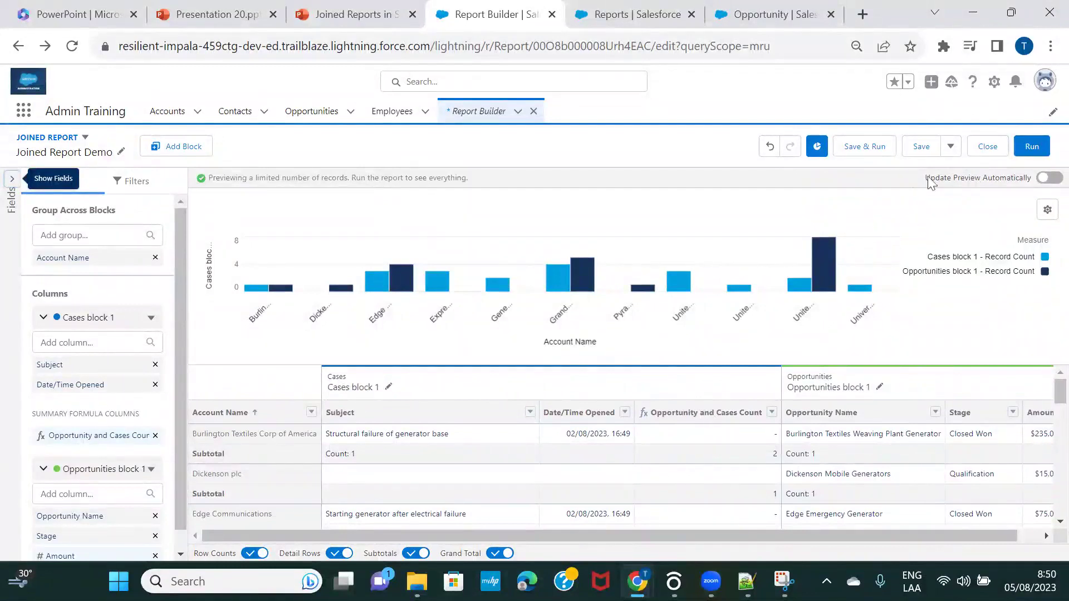
{"action": "left_click", "coordinate": [858, 148]}
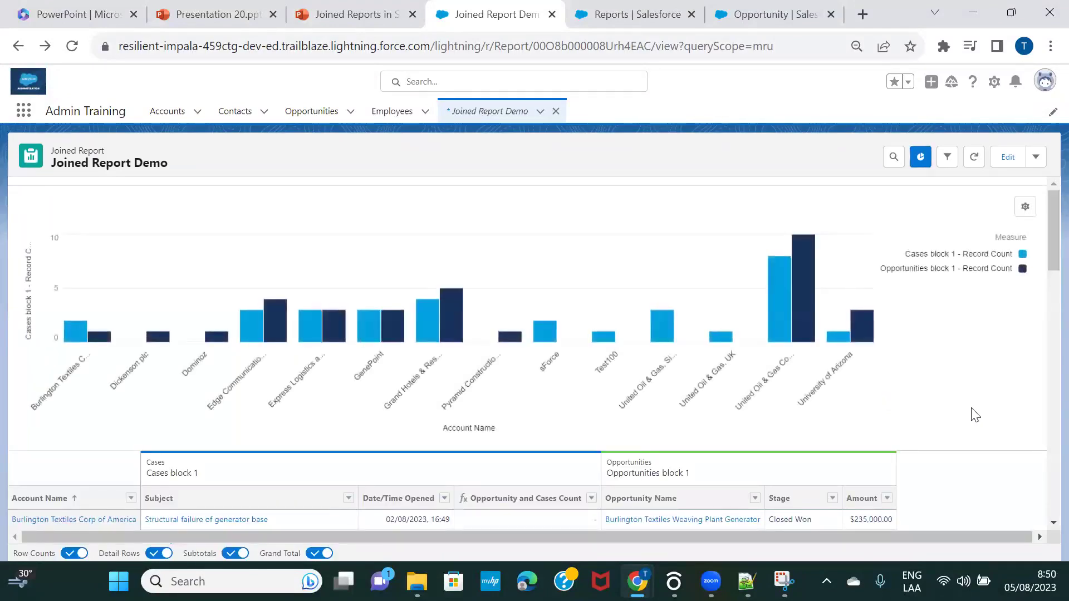
{"action": "scroll", "coordinate": [972, 413], "scroll_direction": "down", "scroll_amount": 3}
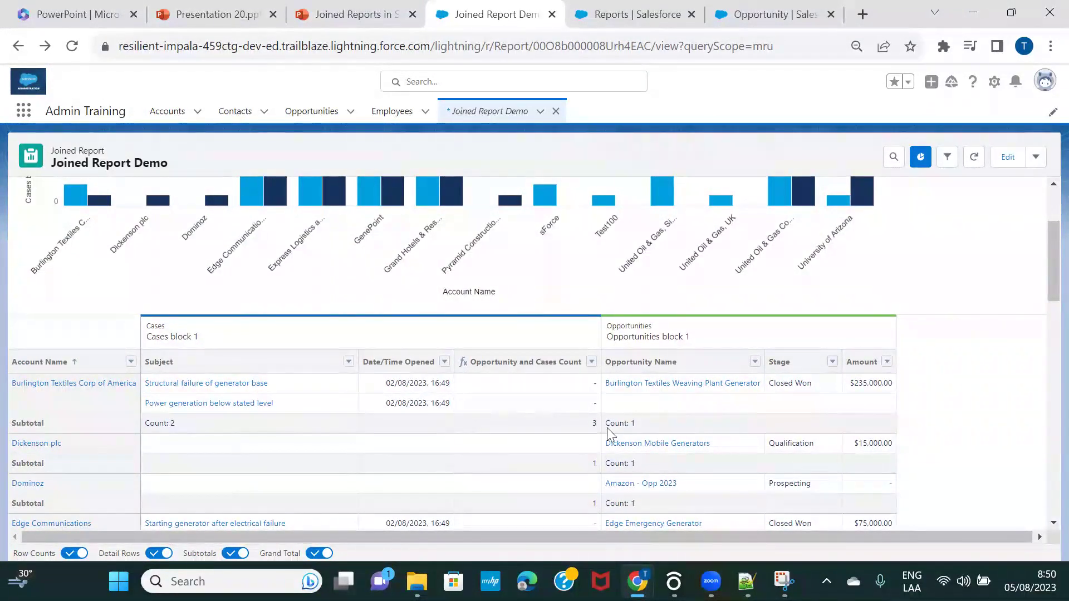
{"action": "scroll", "coordinate": [589, 428], "scroll_direction": "down", "scroll_amount": 1}
{"action": "scroll", "coordinate": [591, 433], "scroll_direction": "down", "scroll_amount": 3}
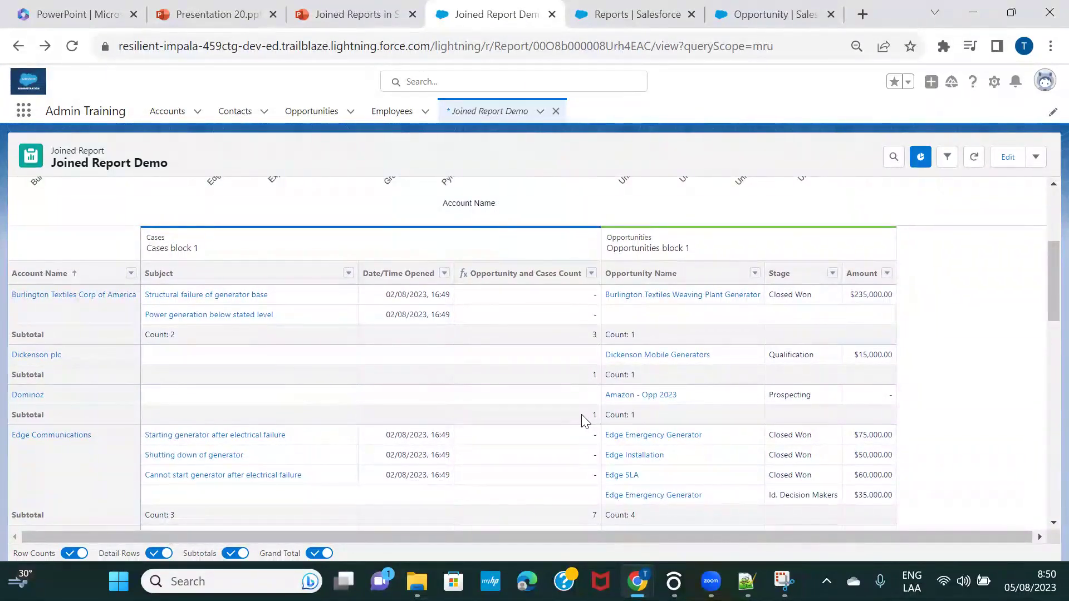
{"action": "scroll", "coordinate": [581, 414], "scroll_direction": "down", "scroll_amount": 1}
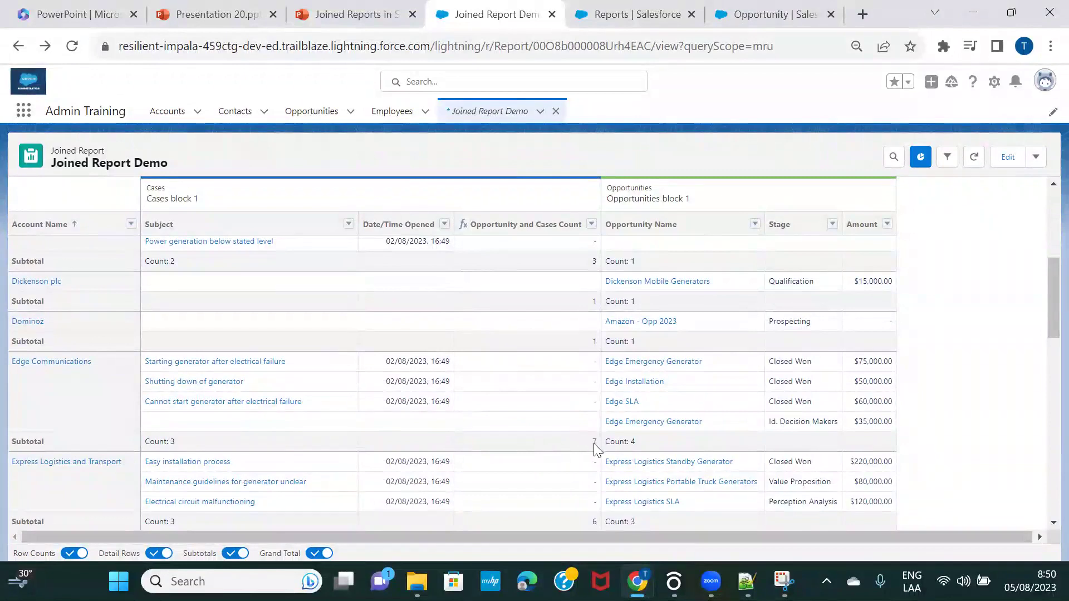
{"action": "scroll", "coordinate": [593, 445], "scroll_direction": "down", "scroll_amount": 7}
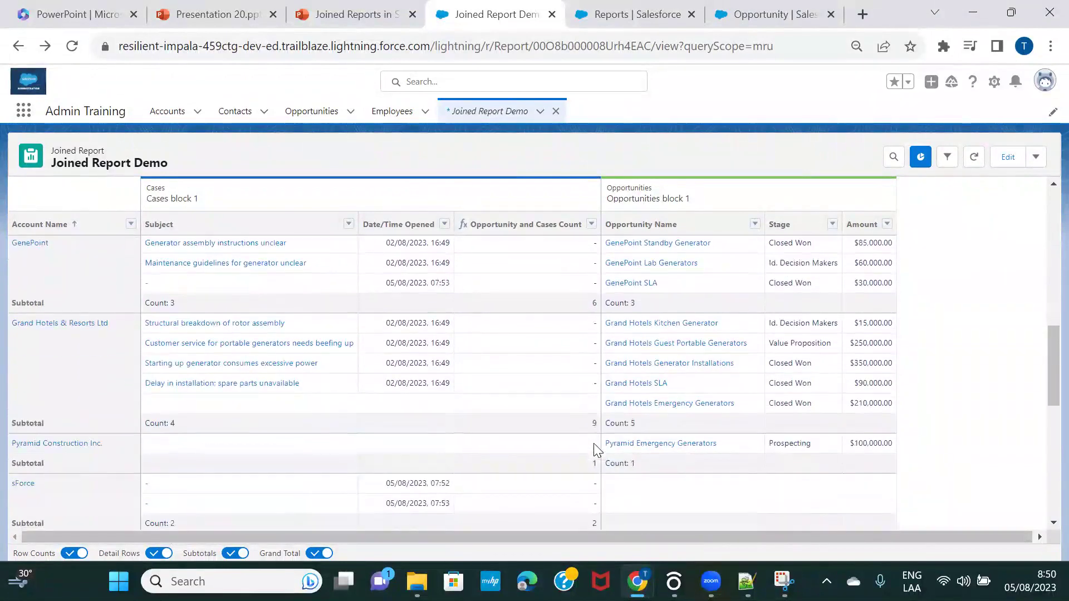
Examine the Opportunity and Cases Count subtotals for the remaining accounts, the record-count chart and the report's grand total row
{"action": "scroll", "coordinate": [595, 448], "scroll_direction": "down", "scroll_amount": 5}
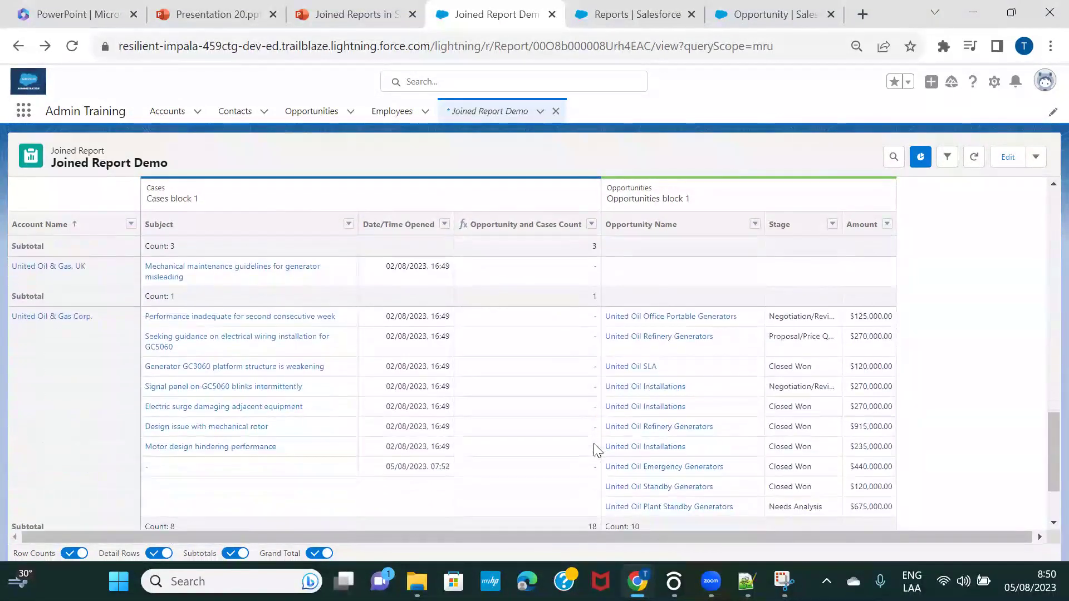
{"action": "scroll", "coordinate": [594, 443], "scroll_direction": "up", "scroll_amount": 12}
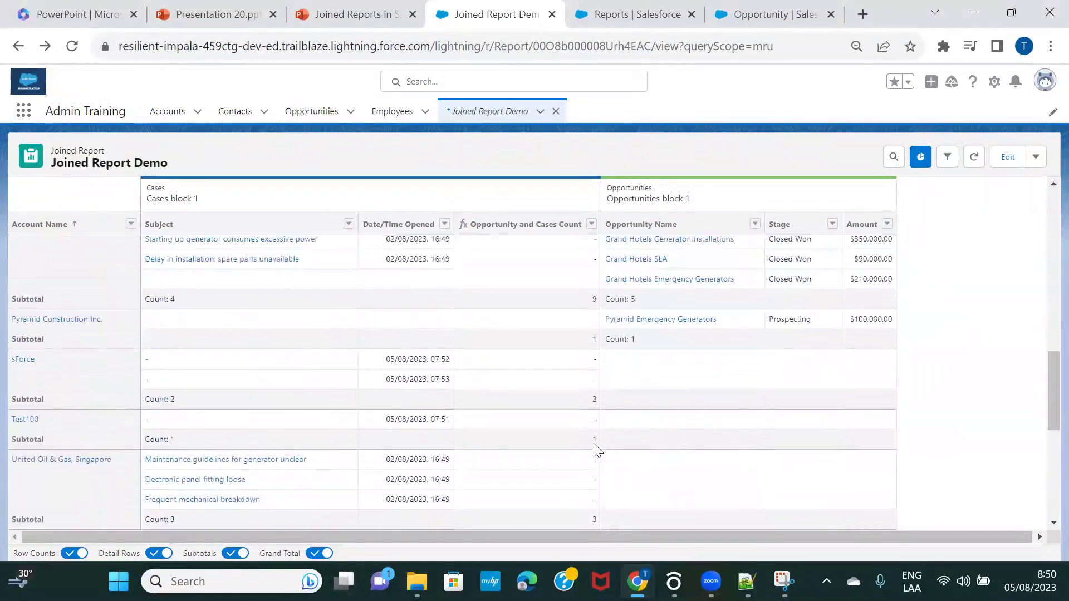
{"action": "scroll", "coordinate": [593, 443], "scroll_direction": "up", "scroll_amount": 4}
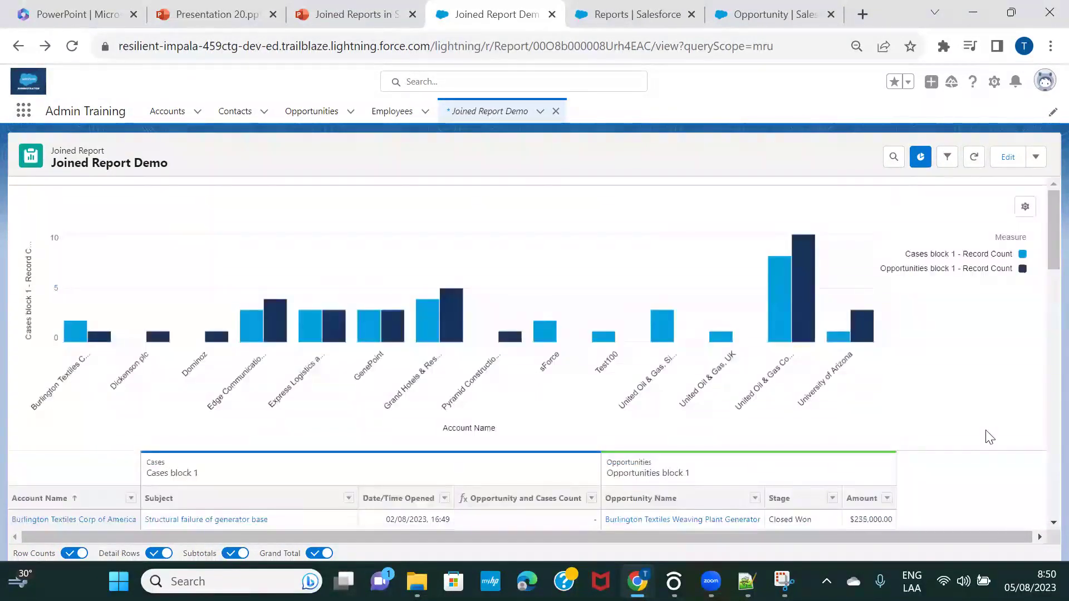
{"action": "scroll", "coordinate": [985, 435], "scroll_direction": "down", "scroll_amount": 2}
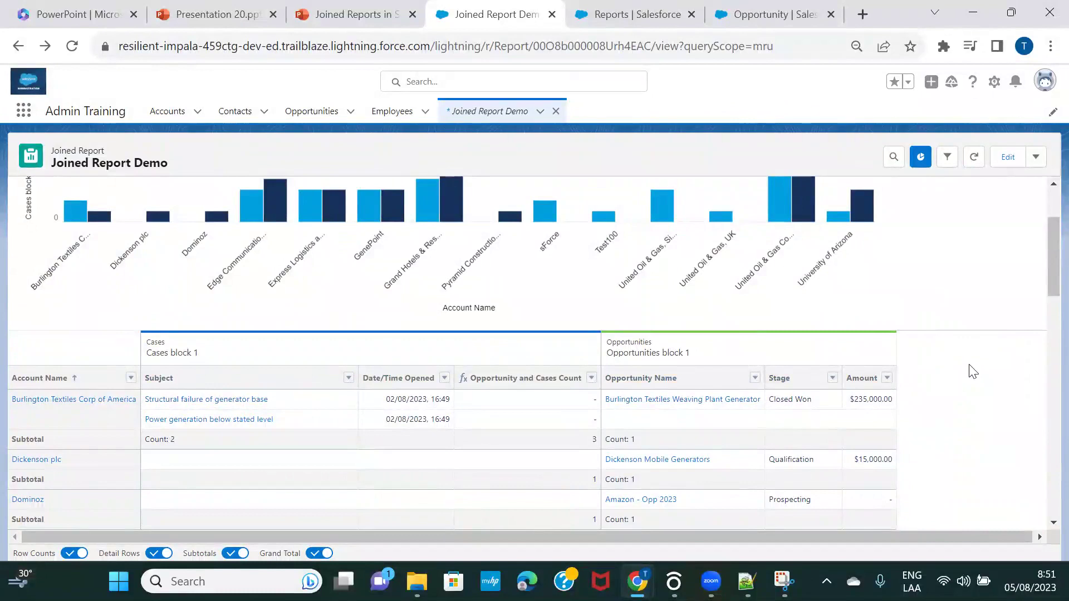
{"action": "scroll", "coordinate": [973, 372], "scroll_direction": "down", "scroll_amount": 10}
{"action": "scroll", "coordinate": [973, 372], "scroll_direction": "down", "scroll_amount": 10}
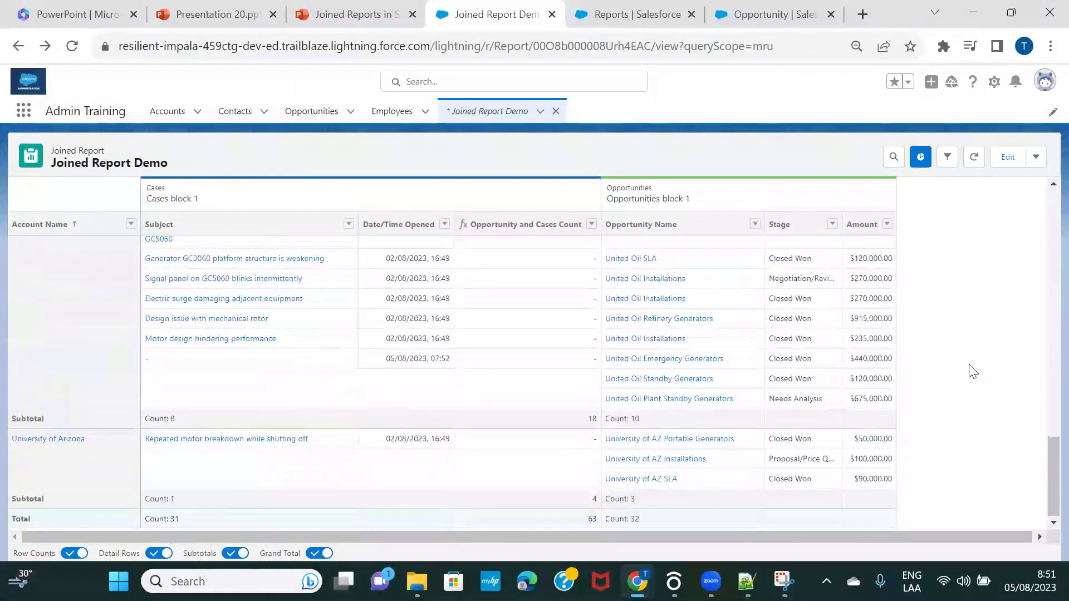
Review the finished joined report again, comparing the chart's record counts with the Cases and Opportunities block rows for each account
{"action": "scroll", "coordinate": [969, 365], "scroll_direction": "up", "scroll_amount": 3}
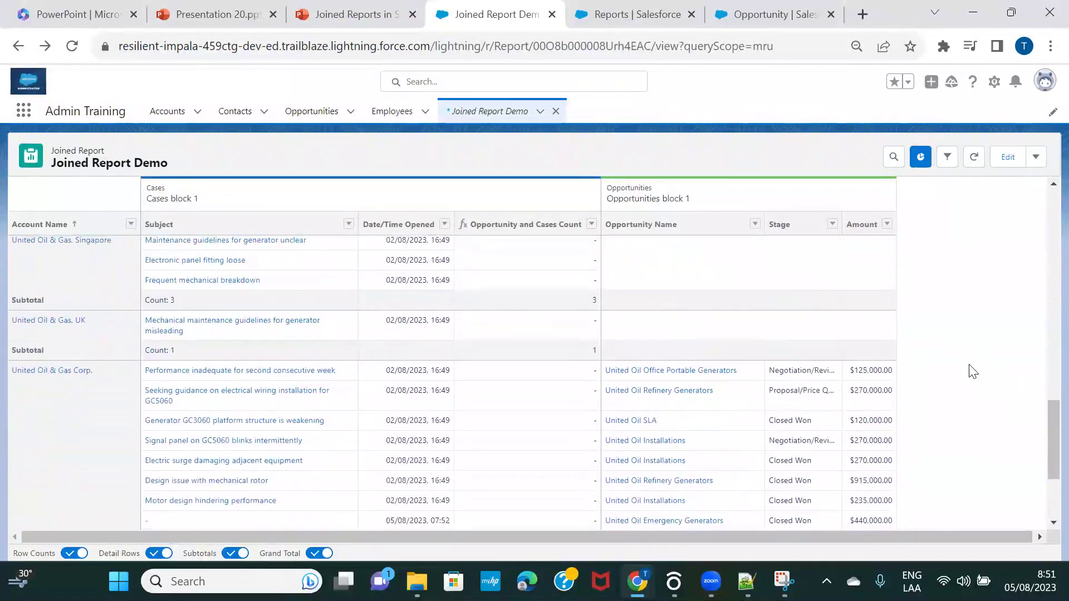
{"action": "scroll", "coordinate": [948, 324], "scroll_direction": "up", "scroll_amount": 10}
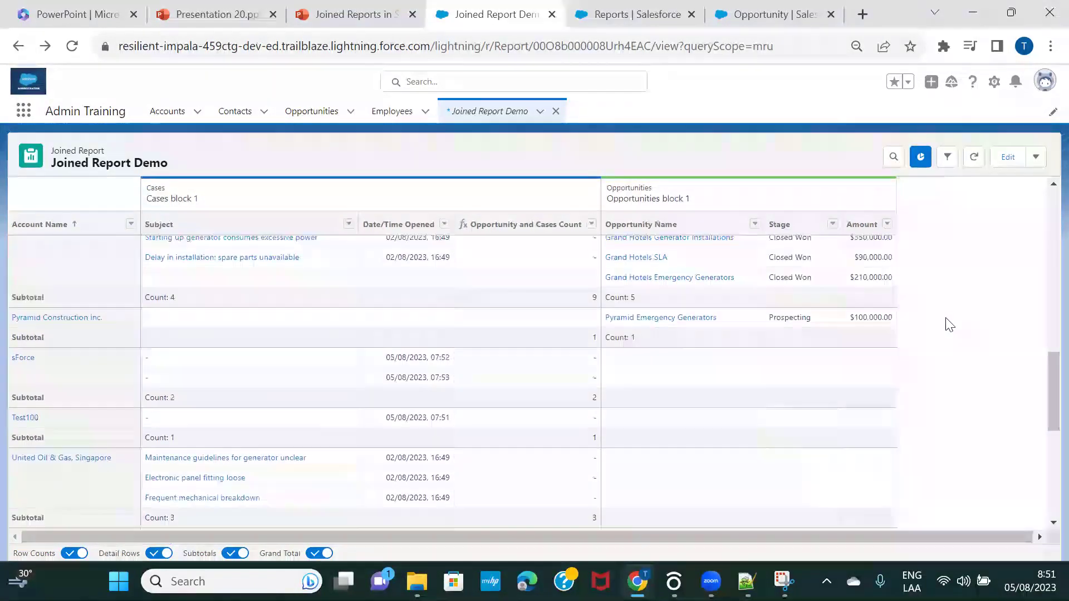
{"action": "scroll", "coordinate": [949, 324], "scroll_direction": "up", "scroll_amount": 3}
{"action": "scroll", "coordinate": [949, 325], "scroll_direction": "down", "scroll_amount": 8}
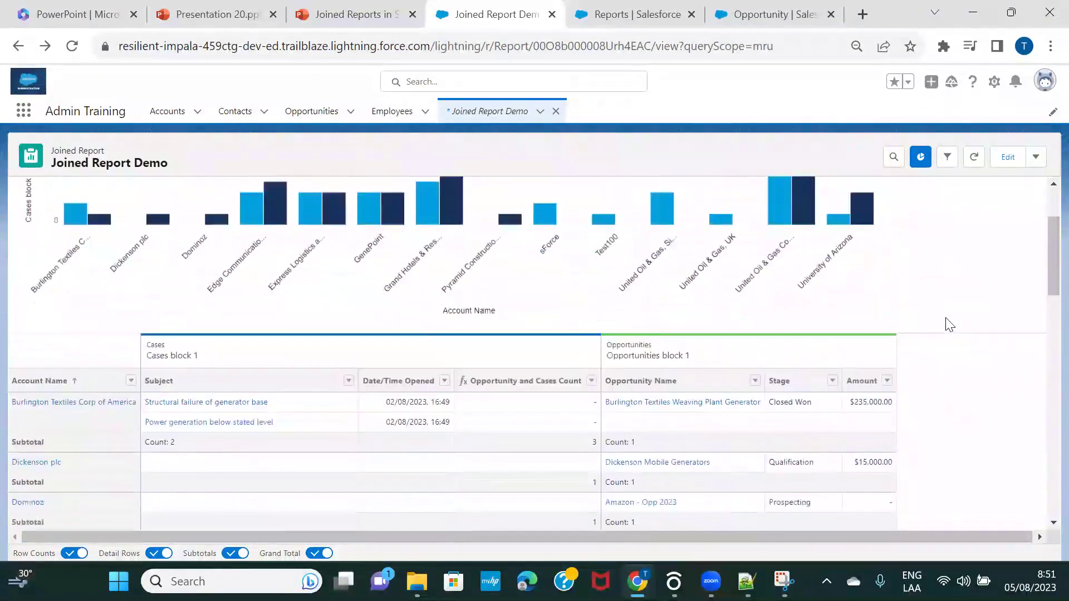
{"action": "scroll", "coordinate": [949, 325], "scroll_direction": "down", "scroll_amount": 1}
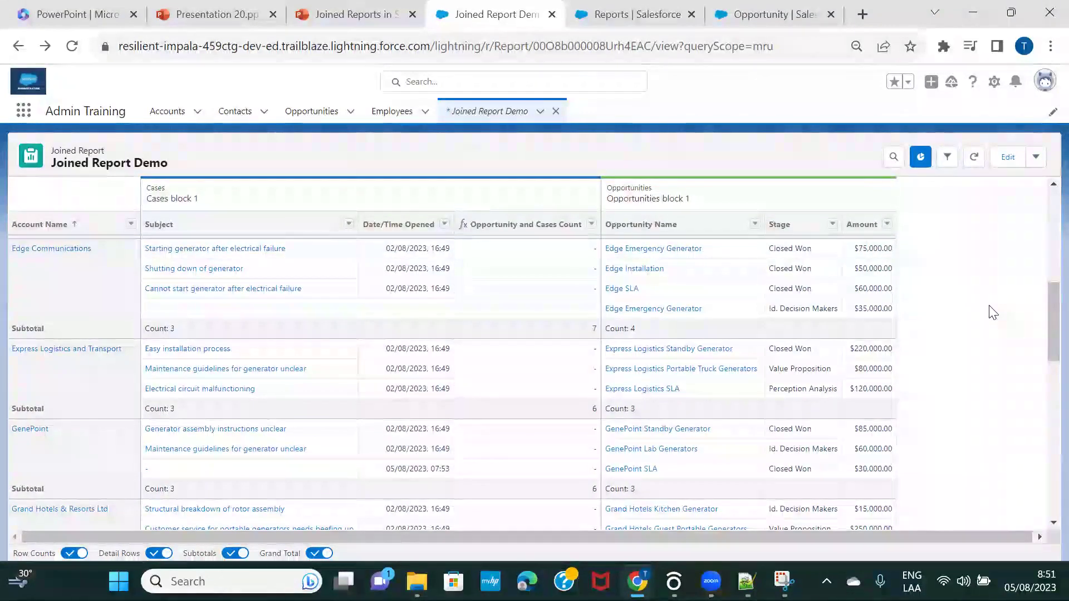
{"action": "scroll", "coordinate": [991, 311], "scroll_direction": "up", "scroll_amount": 2}
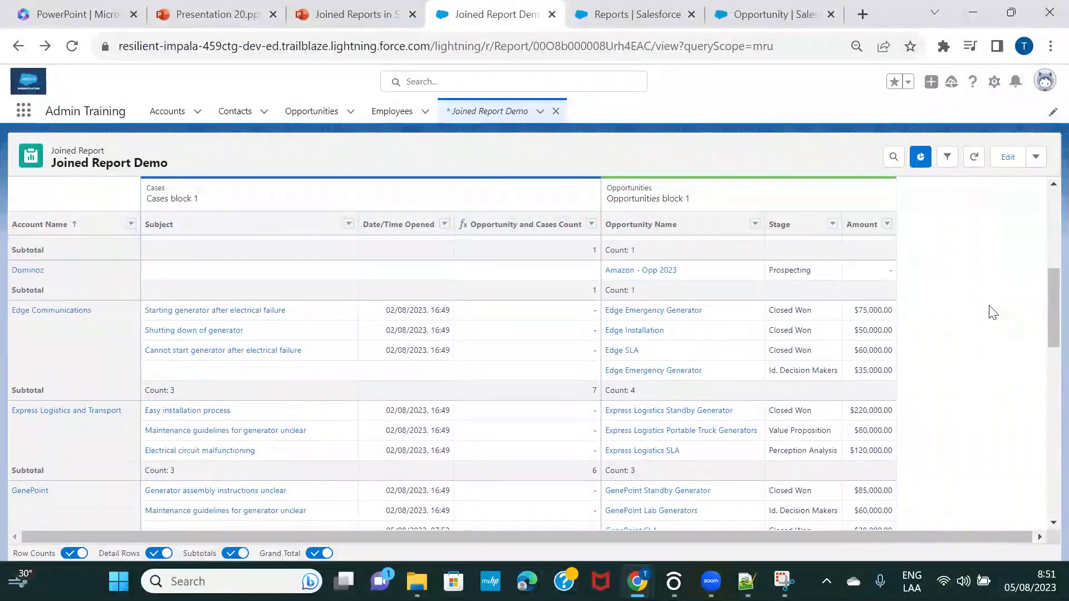
{"action": "scroll", "coordinate": [930, 314], "scroll_direction": "up", "scroll_amount": 3}
{"action": "scroll", "coordinate": [931, 314], "scroll_direction": "up", "scroll_amount": 3}
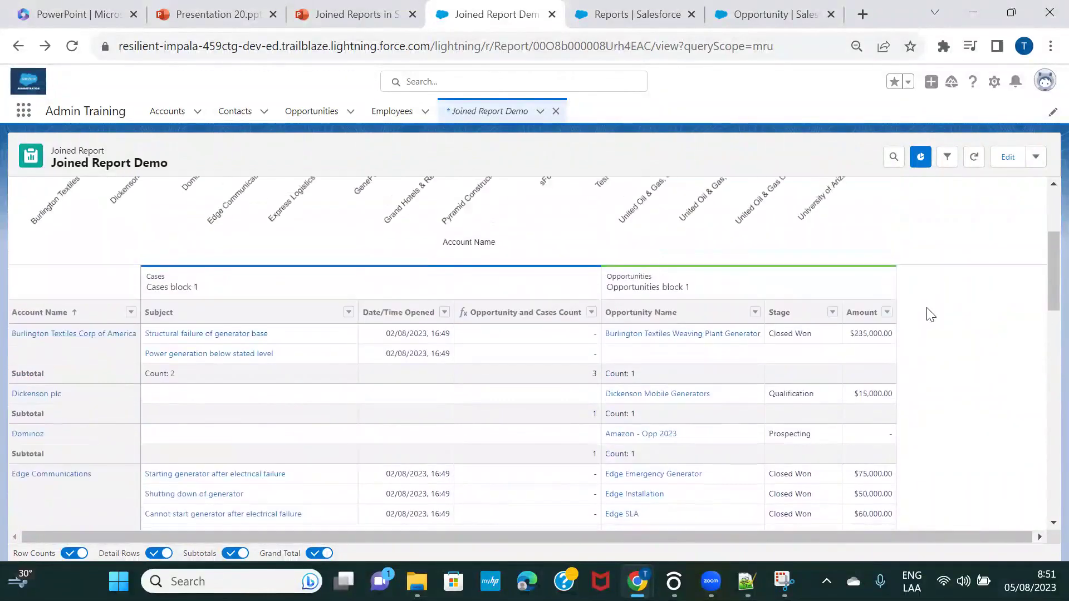
{"action": "scroll", "coordinate": [931, 315], "scroll_direction": "up", "scroll_amount": 2}
{"action": "scroll", "coordinate": [941, 334], "scroll_direction": "up", "scroll_amount": 1}
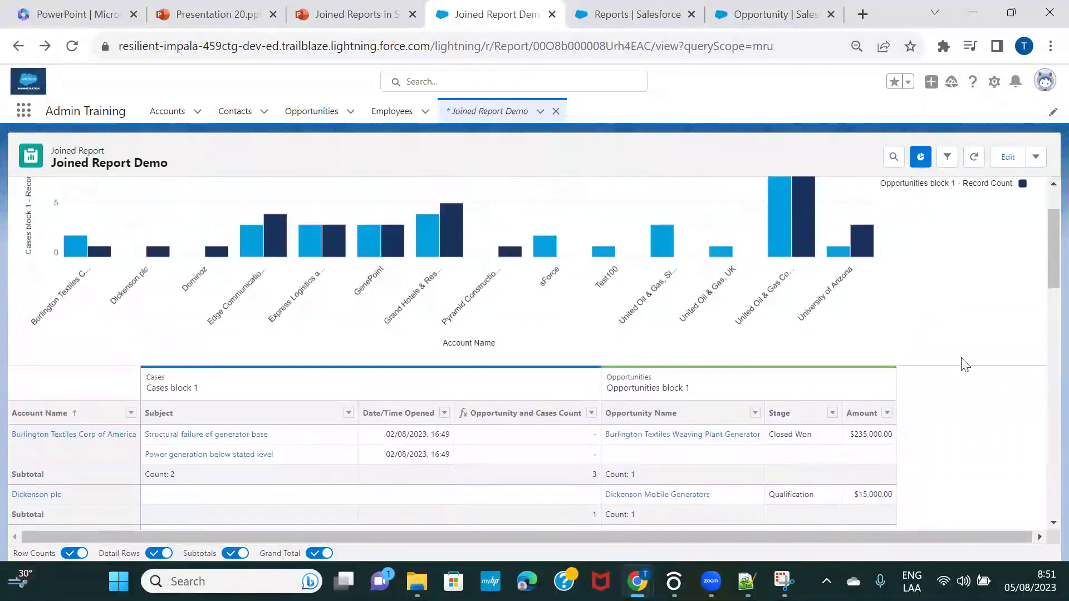
{"action": "scroll", "coordinate": [970, 390], "scroll_direction": "down", "scroll_amount": 3}
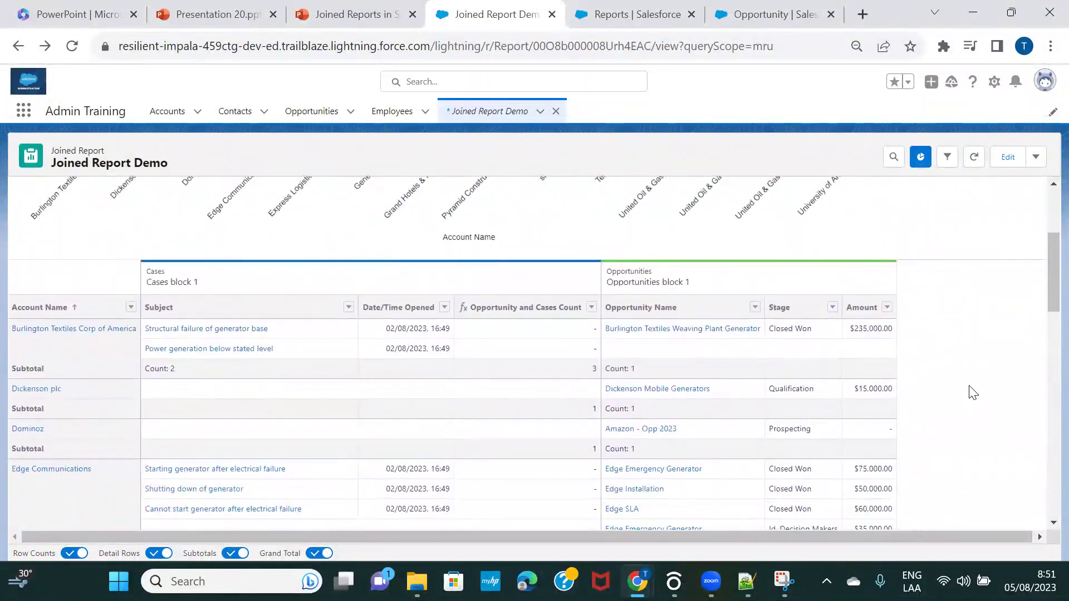